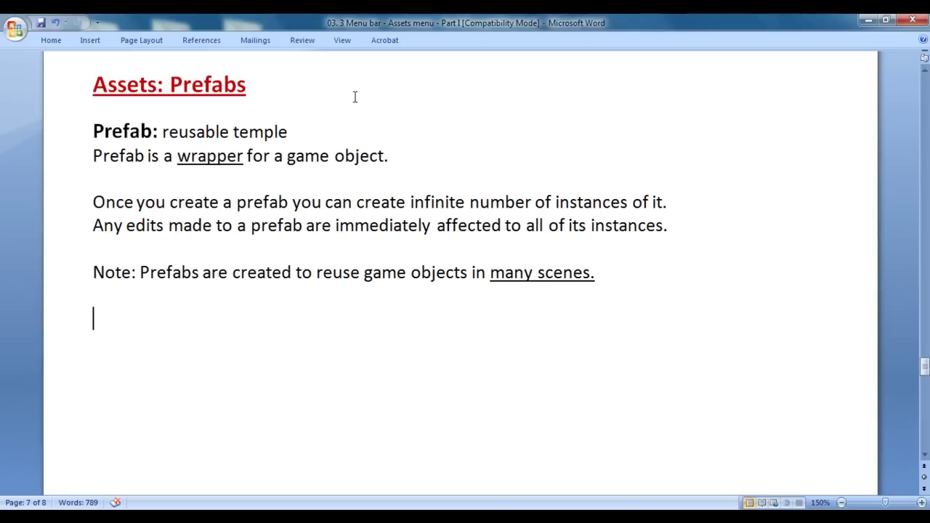
Read the Prefabs heading and the definition of a prefab as a reusable wrapper for a game object
left_click_drag(259, 85, 166, 86)
left_click(321, 107)
left_click_drag(322, 106, 88, 87)
left_click(164, 84)
left_click(313, 109)
left_click_drag(87, 130, 384, 157)
left_click(204, 178)
left_click(276, 180)
left_click(276, 155)
left_click(445, 160)
left_click_drag(168, 157, 244, 157)
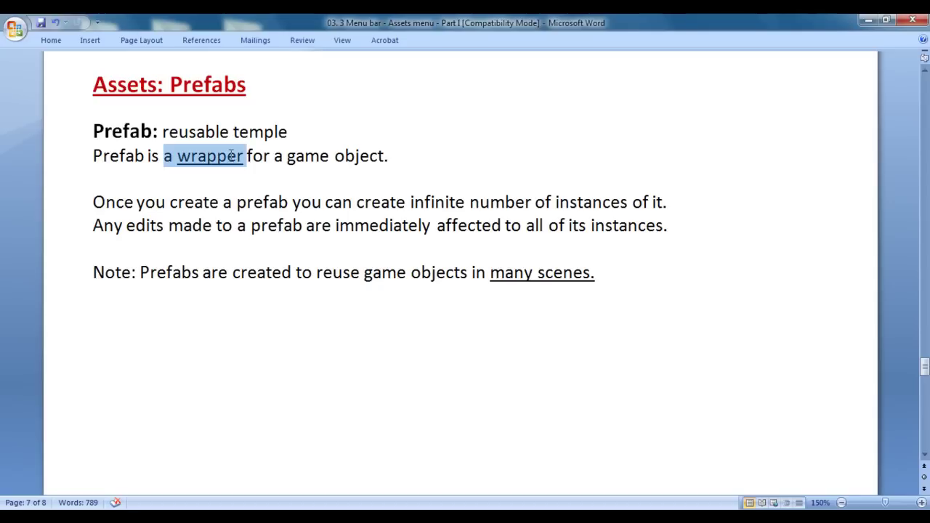
left_click(209, 180)
left_click_drag(167, 156, 356, 155)
left_click(276, 183)
left_click(439, 161)
Read the two sentences on creating prefab instances and on how prefab edits affect them
left_click_drag(94, 203, 288, 203)
left_click(347, 249)
left_click_drag(356, 202, 693, 213)
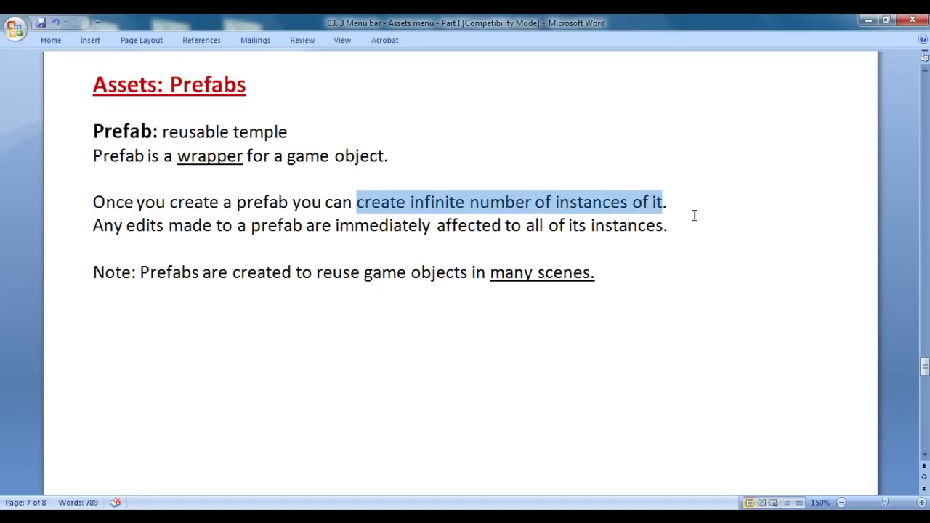
left_click(694, 215)
left_click_drag(222, 203, 291, 203)
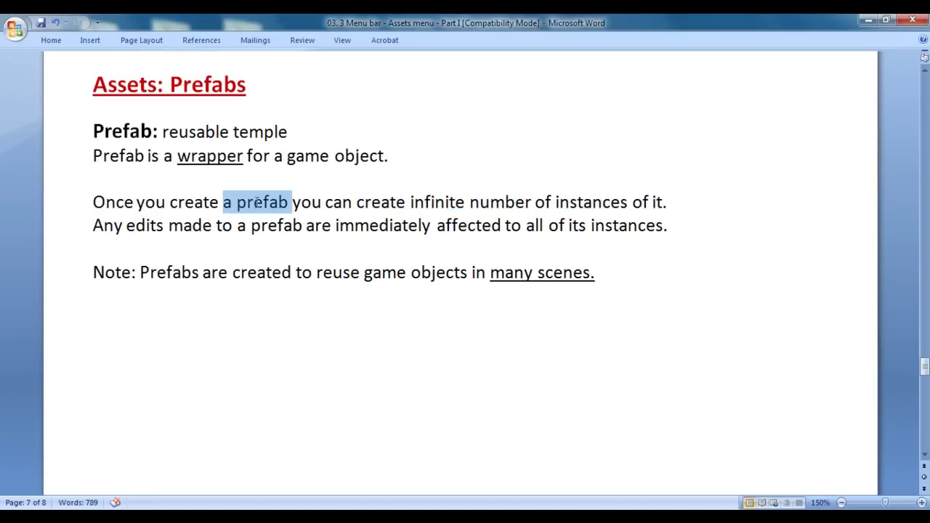
left_click(414, 249)
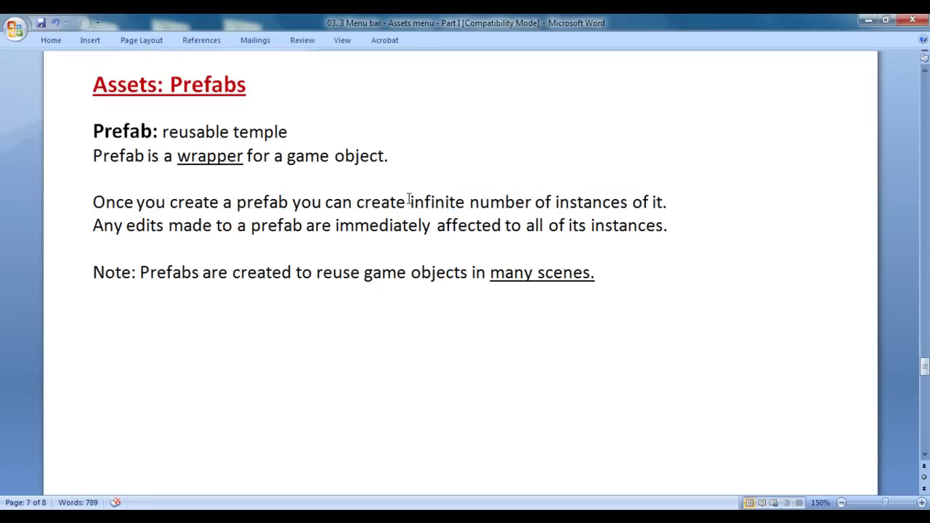
left_click_drag(356, 203, 687, 204)
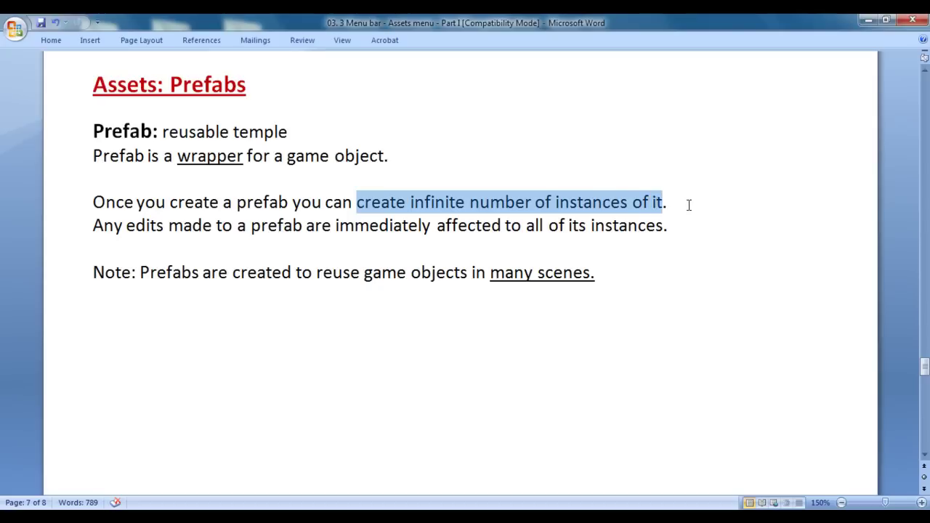
left_click(687, 203)
left_click_drag(93, 225, 585, 226)
left_click(375, 248)
left_click(678, 226)
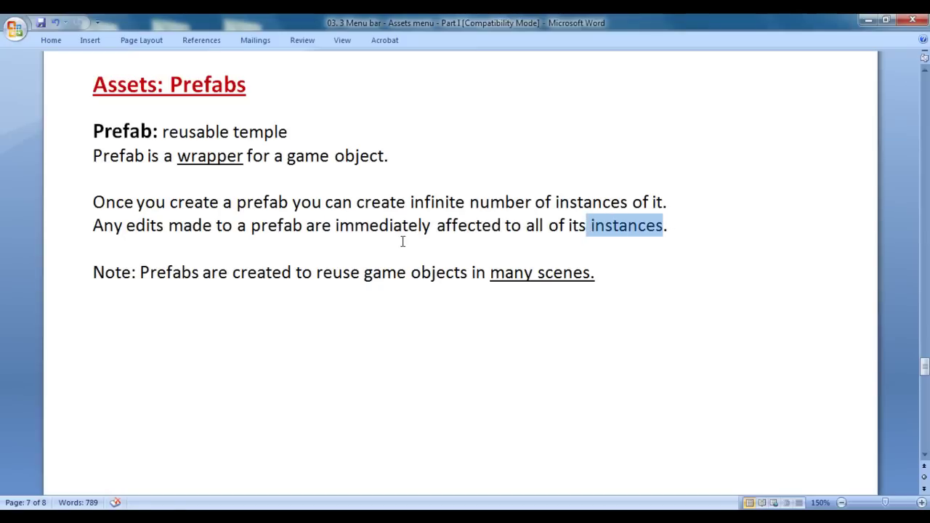
left_click_drag(301, 226, 252, 226)
left_click(327, 253)
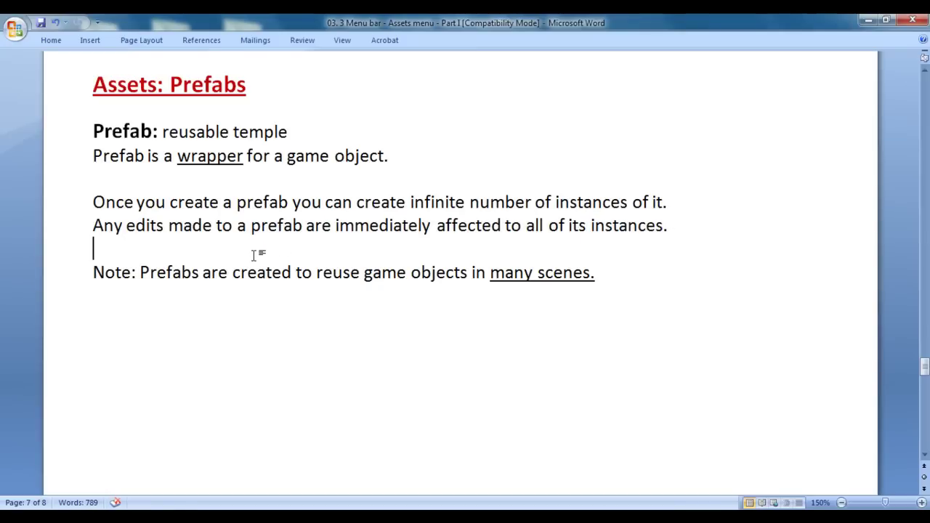
left_click_drag(251, 226, 302, 226)
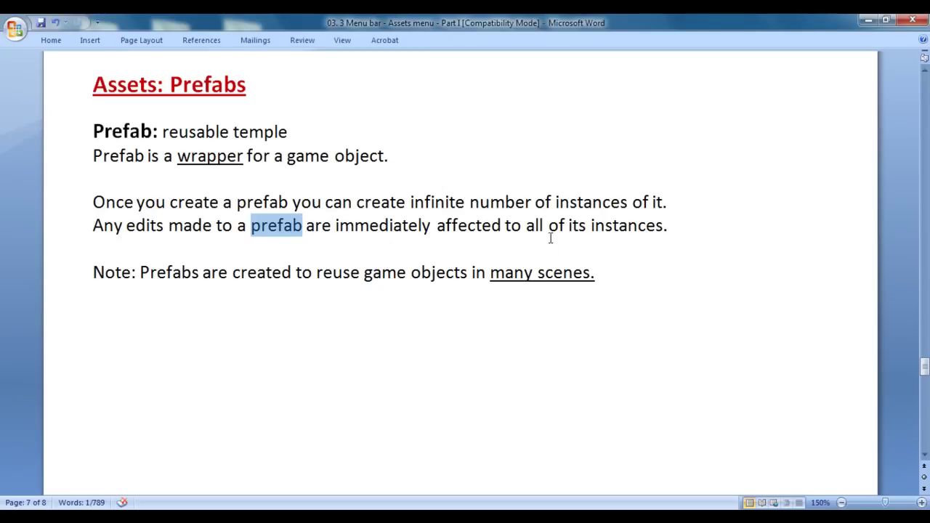
left_click_drag(504, 226, 658, 226)
left_click(654, 256)
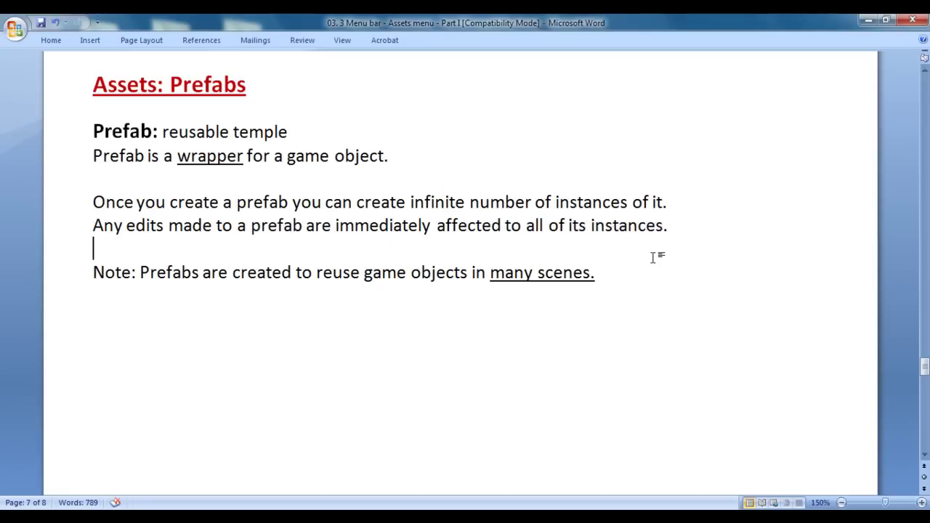
Read the note about reusing game objects in many scenes through prefabs
left_click_drag(139, 273, 571, 280)
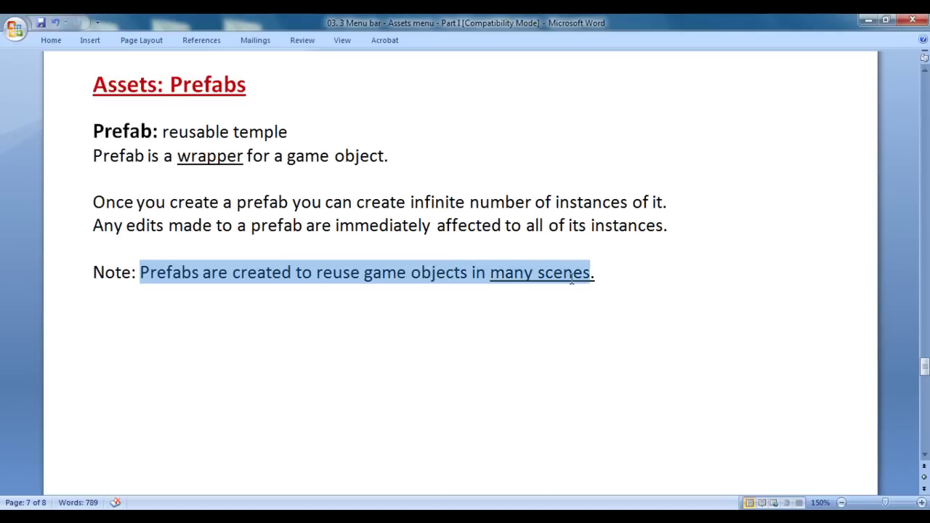
left_click(472, 311)
left_click_drag(141, 275, 199, 275)
left_click(231, 298)
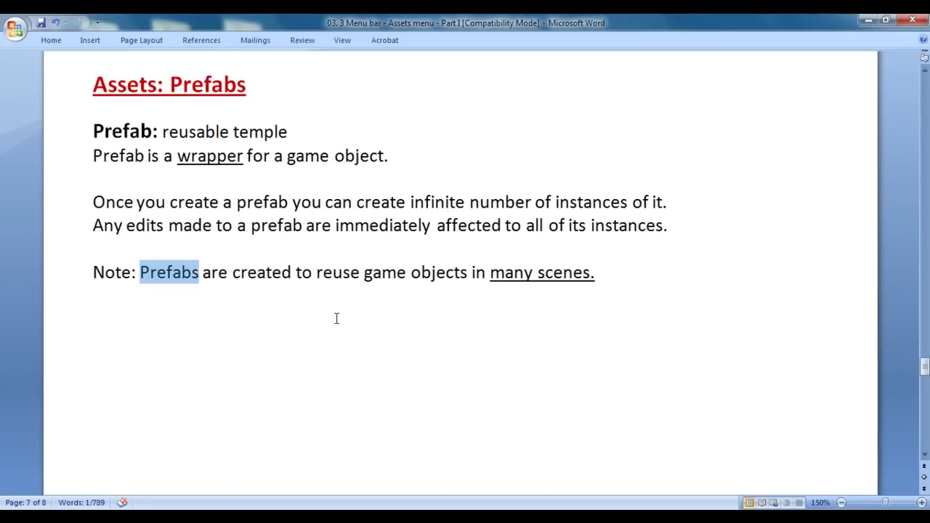
left_click_drag(316, 274, 594, 275)
left_click(498, 302)
left_click(633, 285)
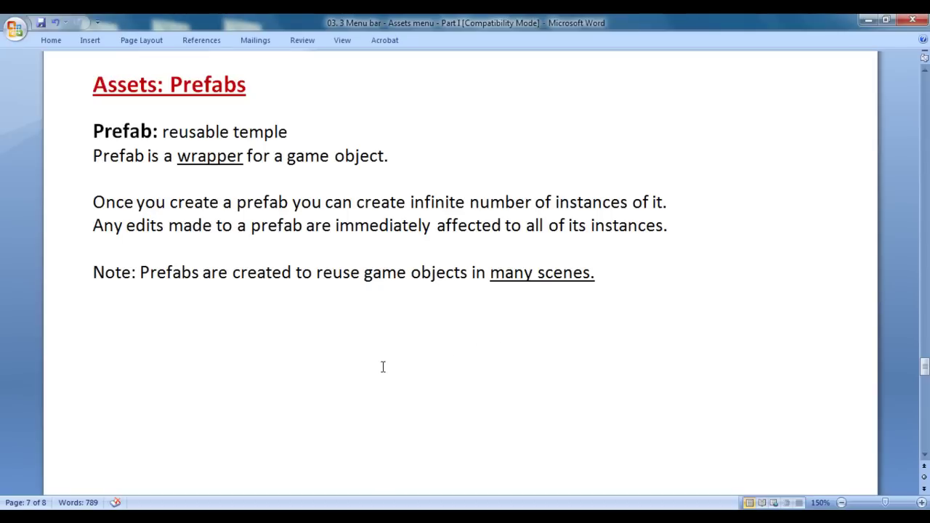
Switch to Unity and inspect the Main Camera and Directional Light in firstscene
key("alt+Tab")
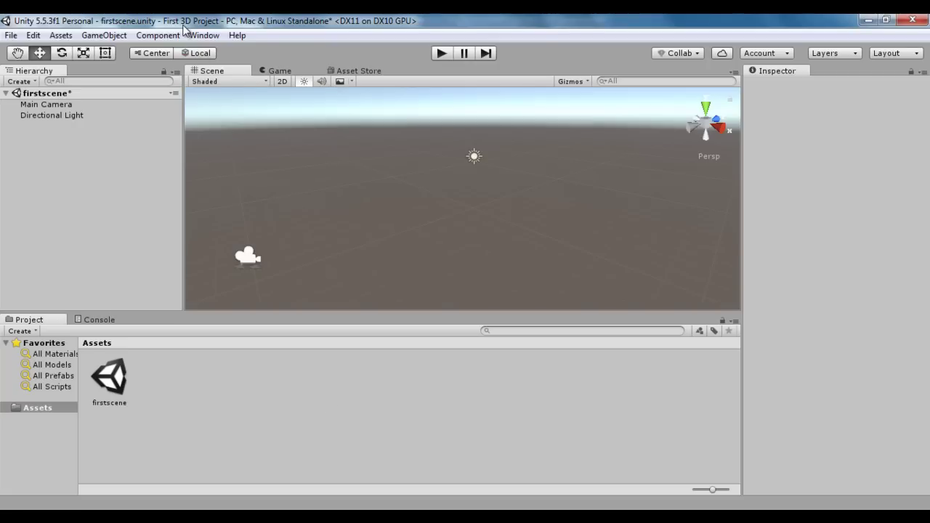
left_click(79, 94)
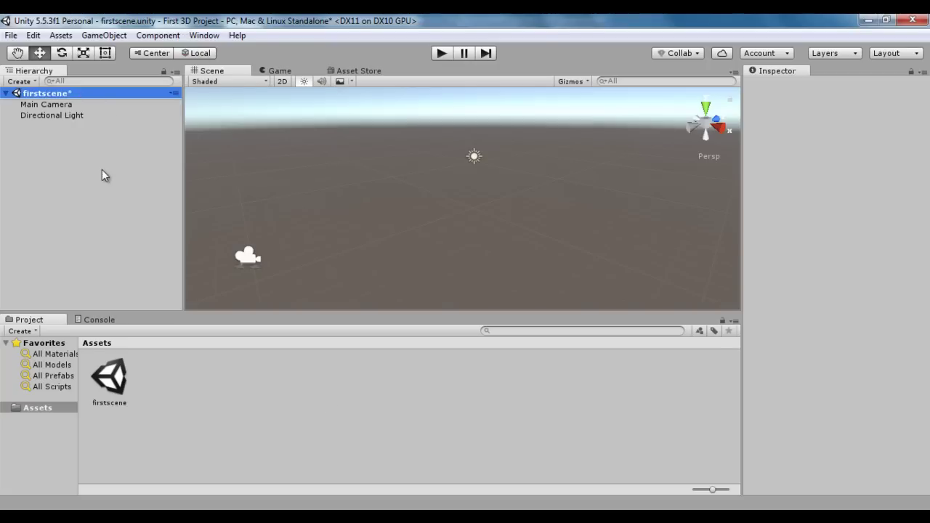
left_click(70, 106)
left_click(69, 117)
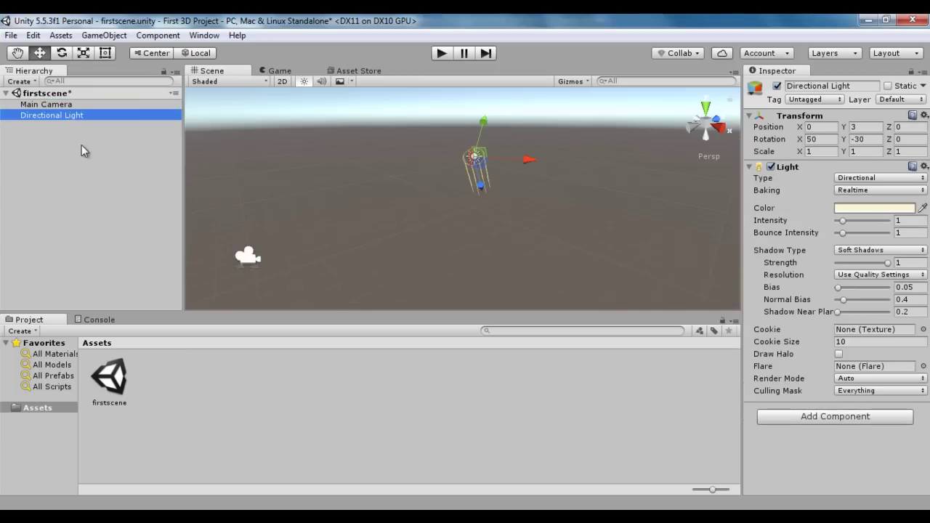
left_click(78, 105)
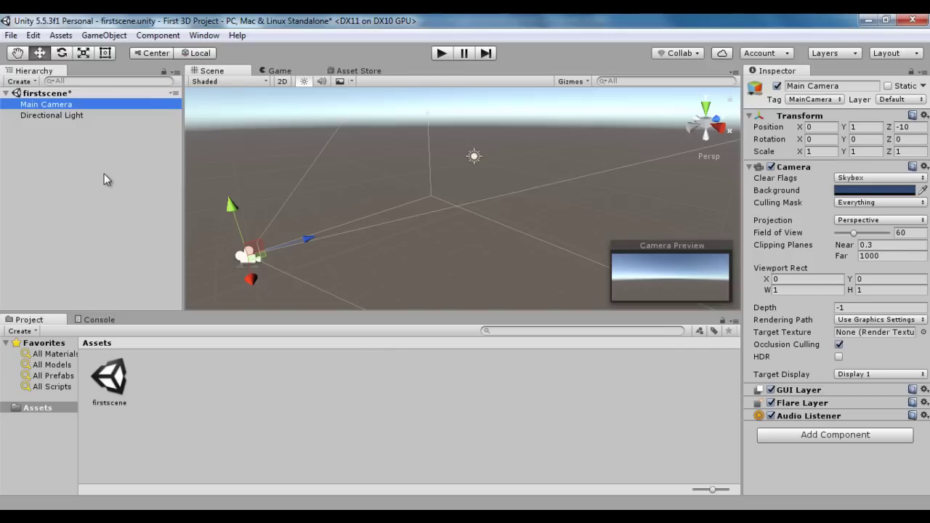
Add a 3D cube to the scene and move it along the Z axis toward the camera, to about Z -4.82
left_click(103, 35)
mouse_move(124, 82)
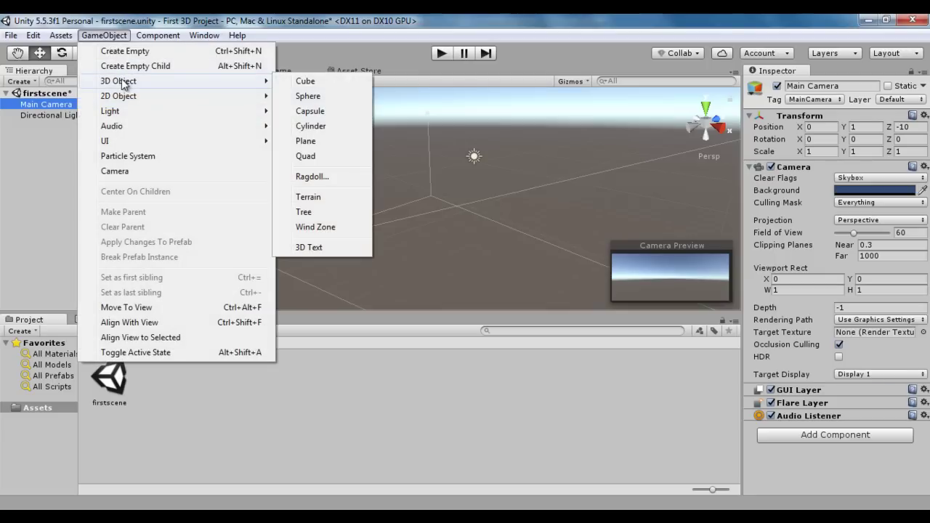
left_click(320, 80)
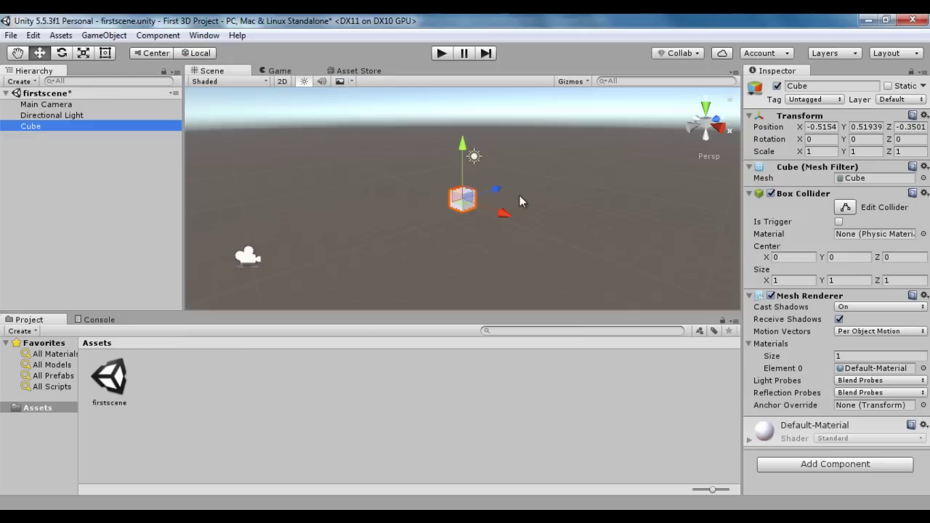
left_click_drag(461, 197, 443, 209)
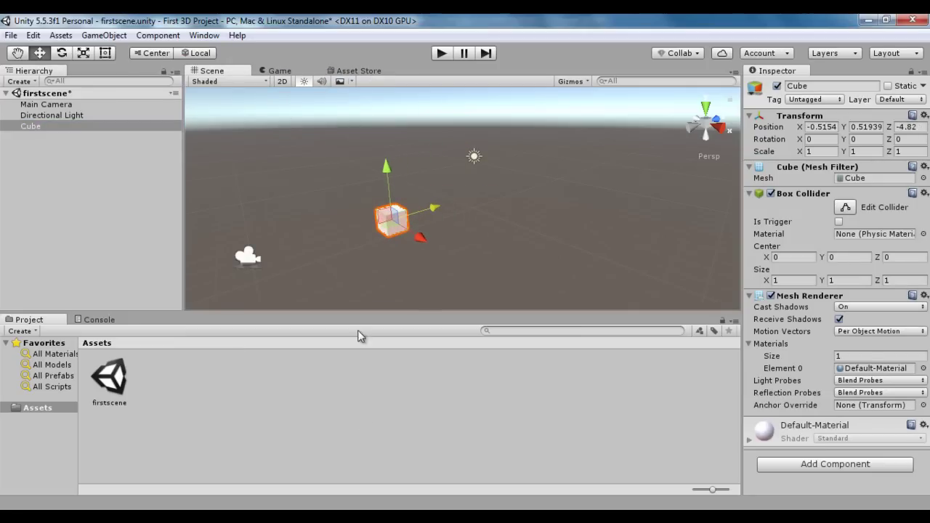
Import the Crate_Texture image from the External Assets Textures folder into the project's Assets
key("alt+Tab")
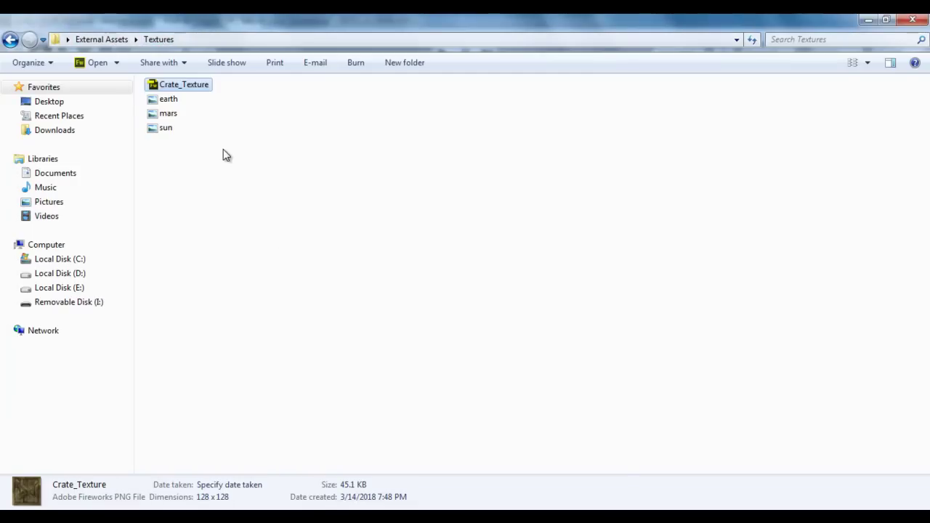
left_click(189, 88)
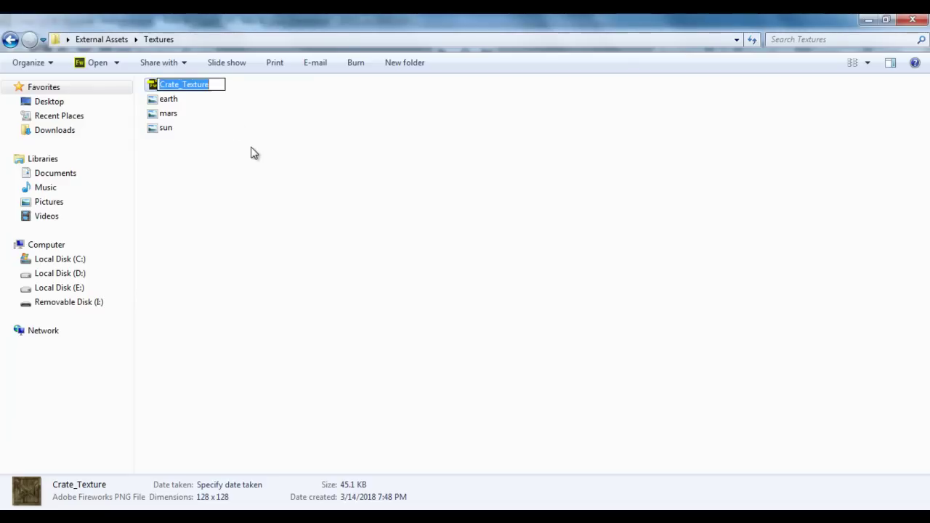
left_click(252, 152)
left_click_drag(184, 84, 249, 430)
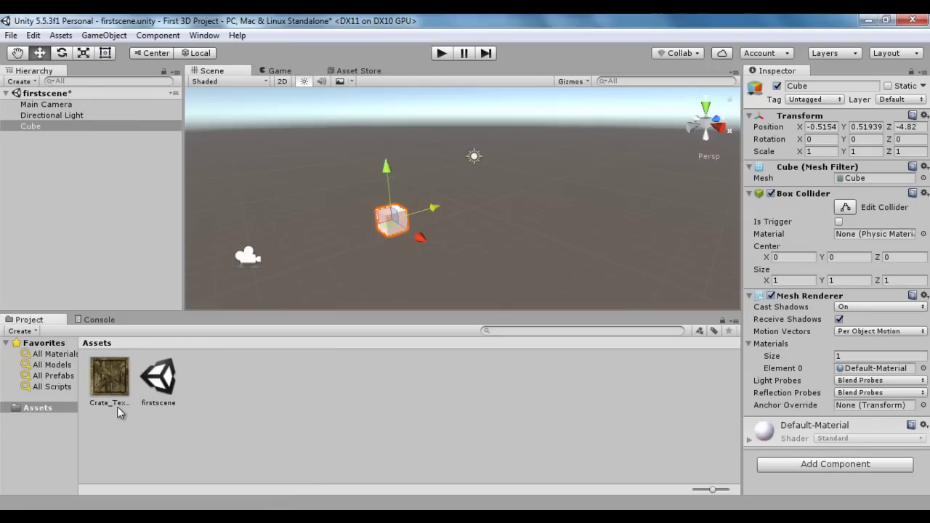
Rename the cube object as Crate
left_click(38, 128)
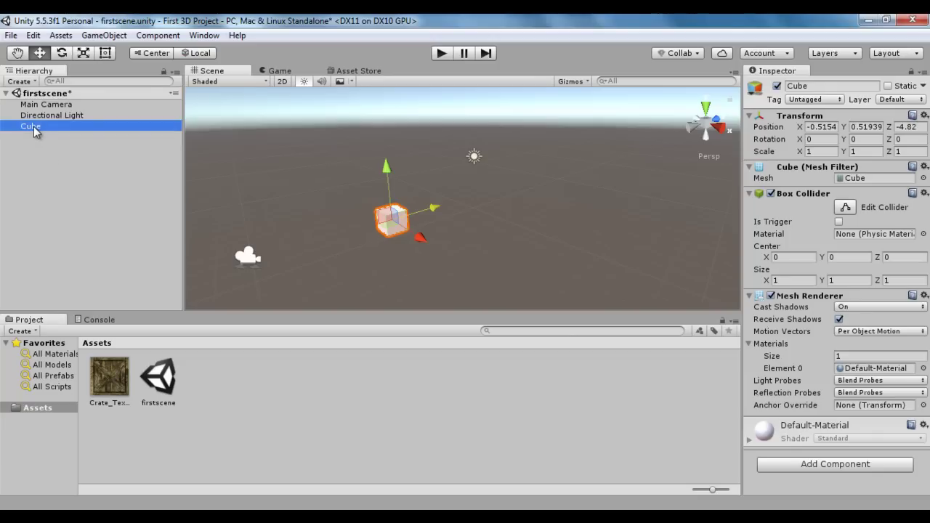
left_click(35, 127)
type("C")
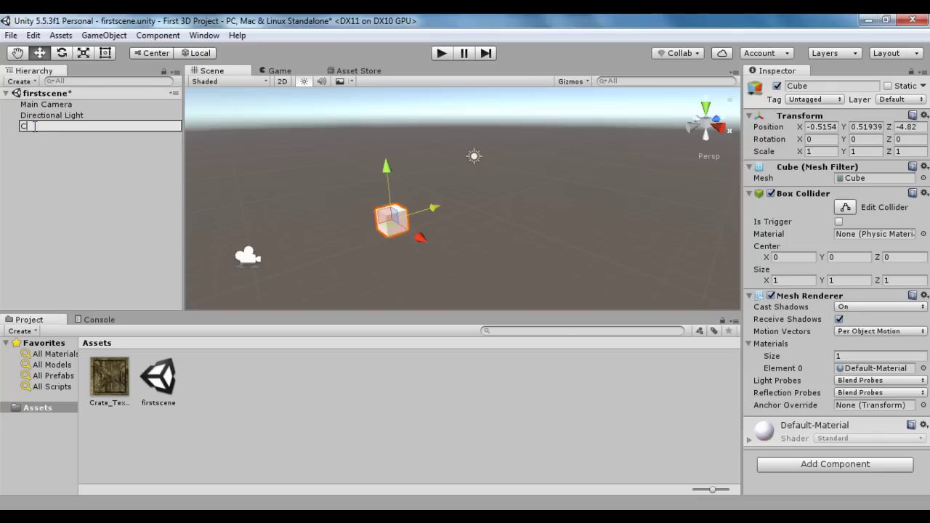
type("rate")
key("Return")
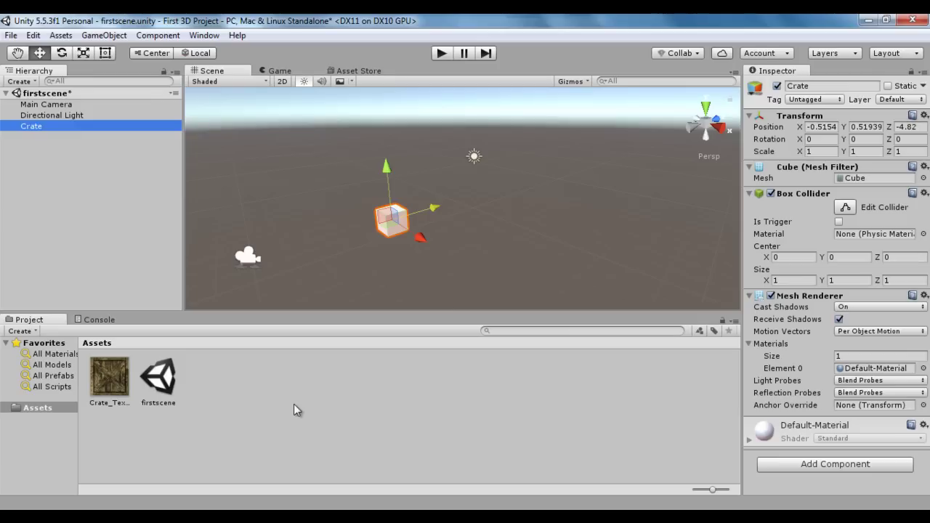
Create a new material in Assets named Crate_Material
left_click(61, 36)
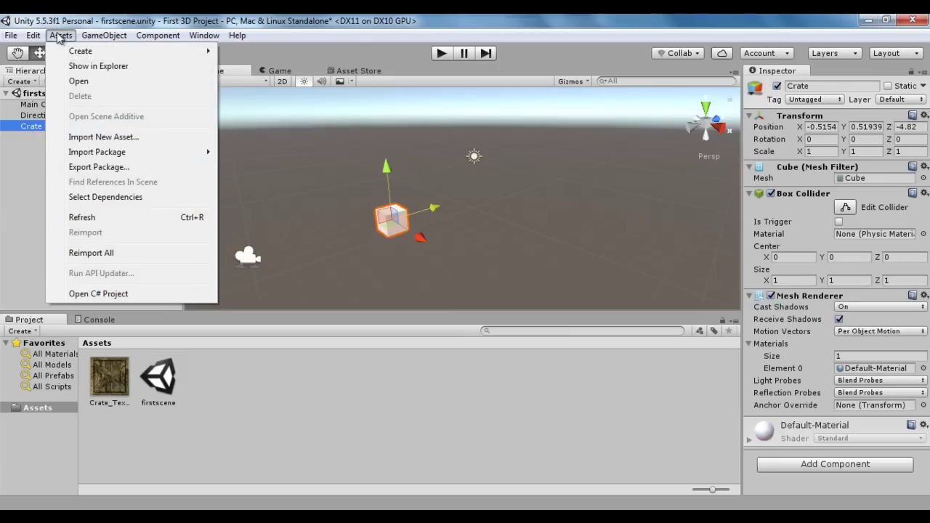
mouse_move(72, 55)
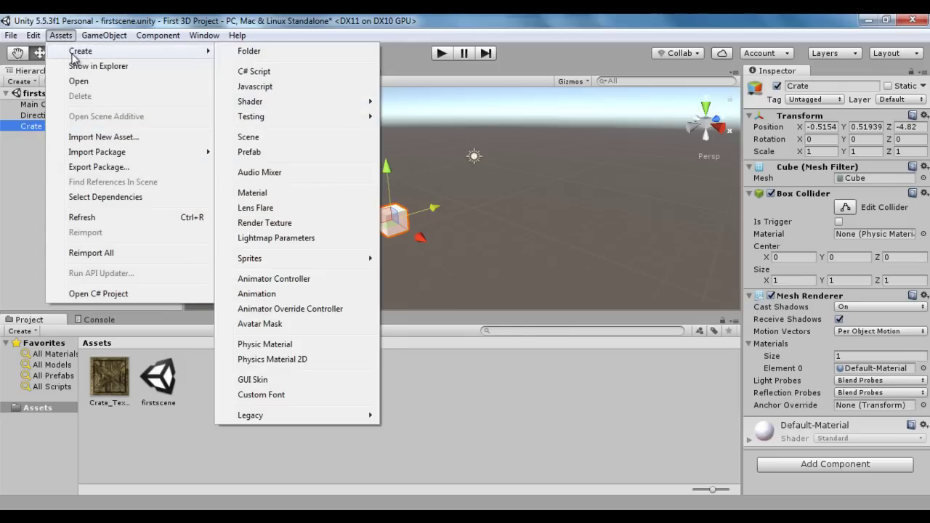
left_click(282, 192)
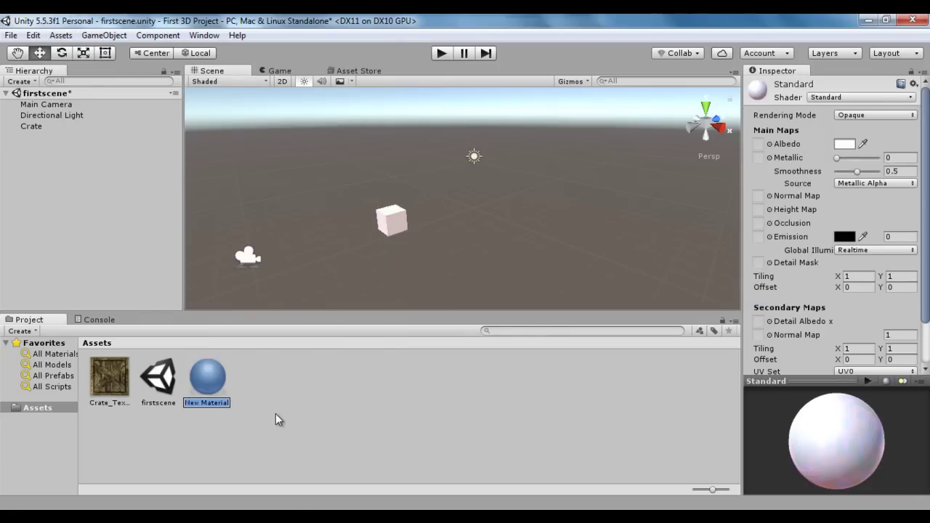
type("Crate")
type("_Mater")
type("ial")
key("Return")
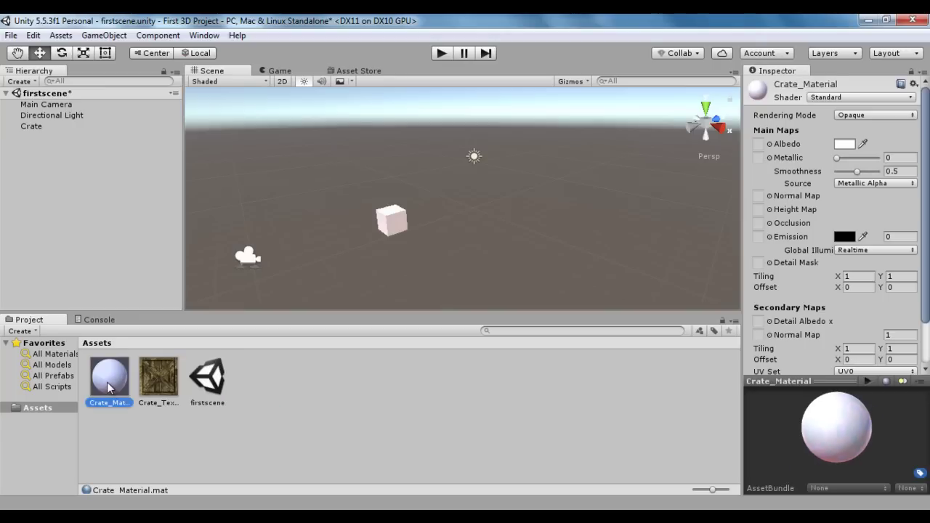
Assign Crate_Texture as the Albedo map of Crate_Material and apply the material to the Crate object
left_click(161, 383)
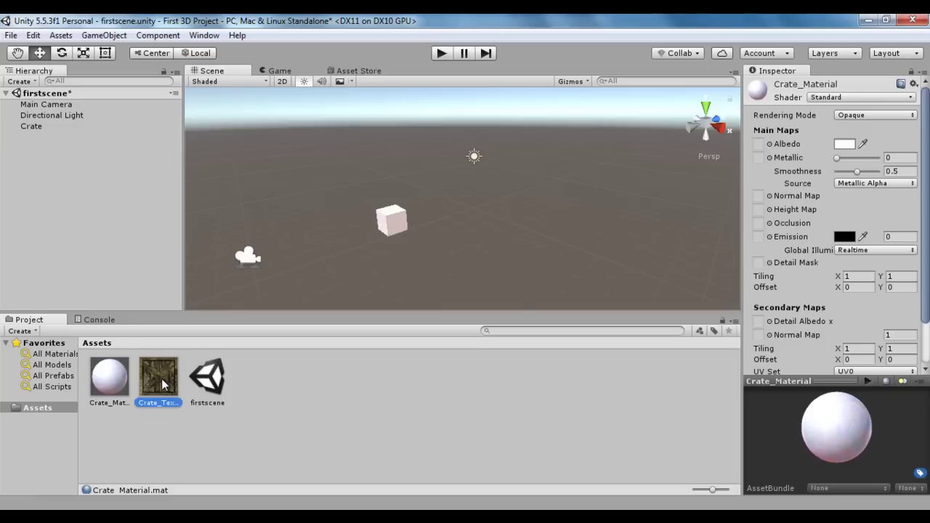
left_click_drag(162, 383, 763, 147)
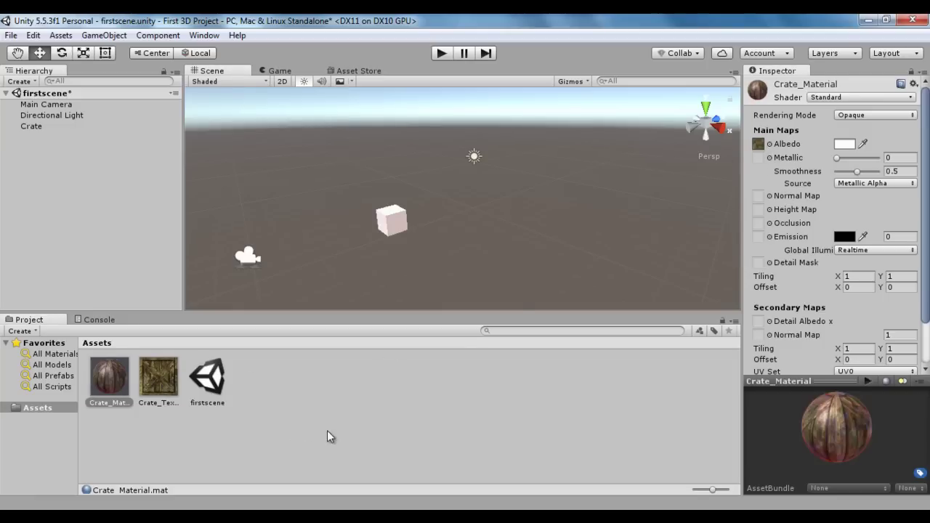
left_click_drag(115, 385, 39, 127)
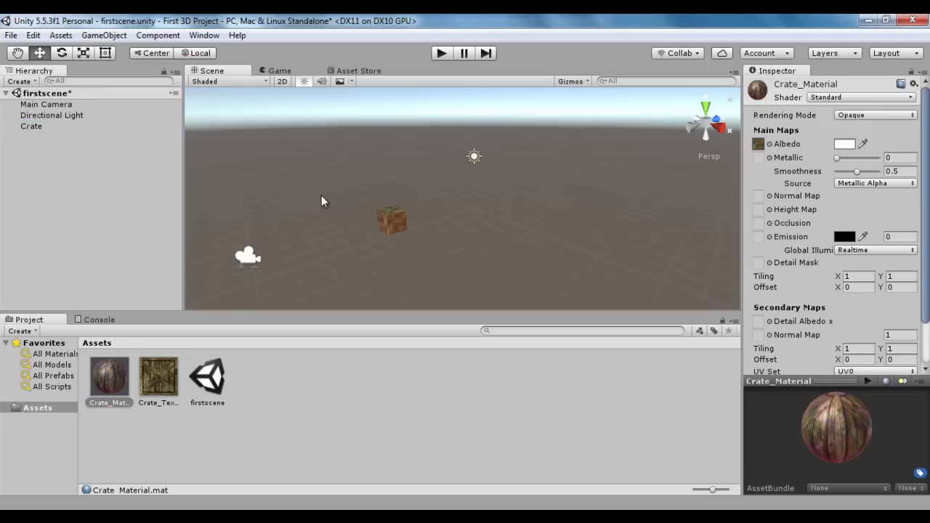
Run the scene to preview the textured crate in the Game view, and stop playback
scroll(429, 265, "up", 1)
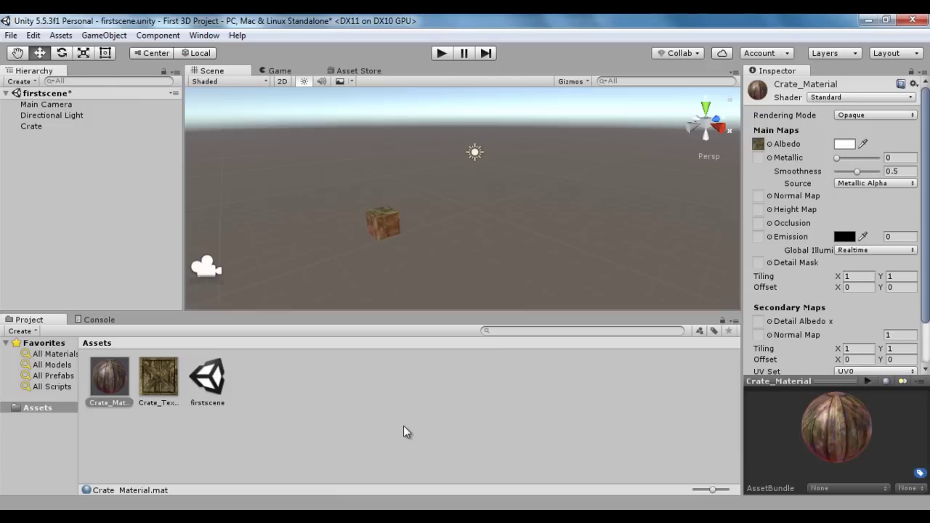
left_click(442, 53)
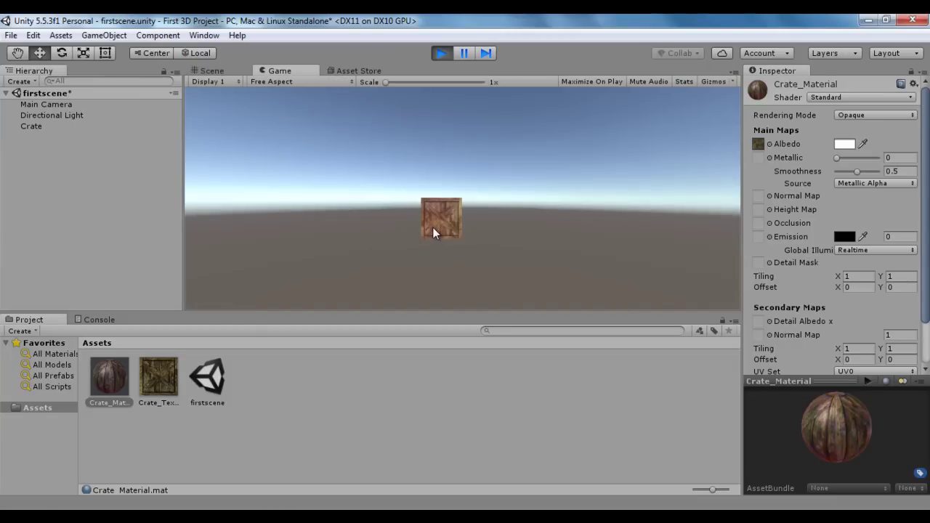
left_click(441, 53)
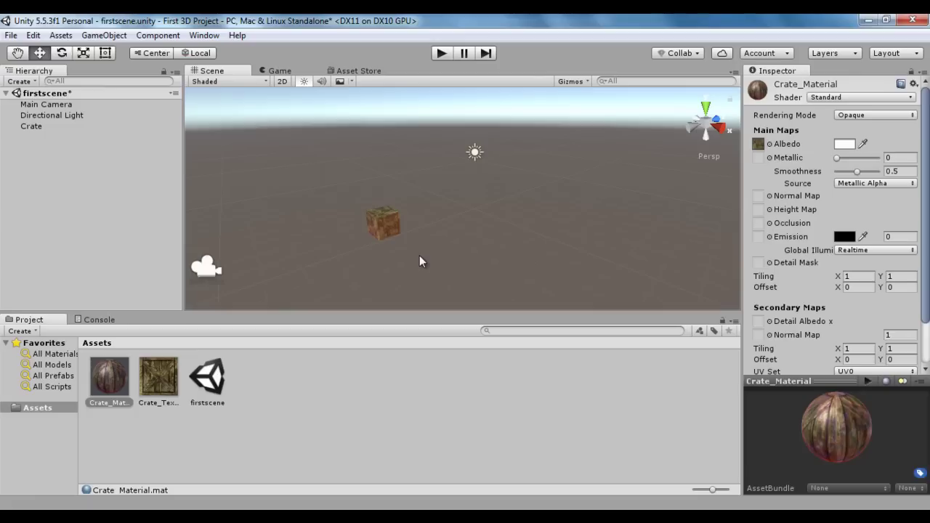
Create a new C# script in Assets named Crate_Mover
left_click(61, 35)
mouse_move(79, 54)
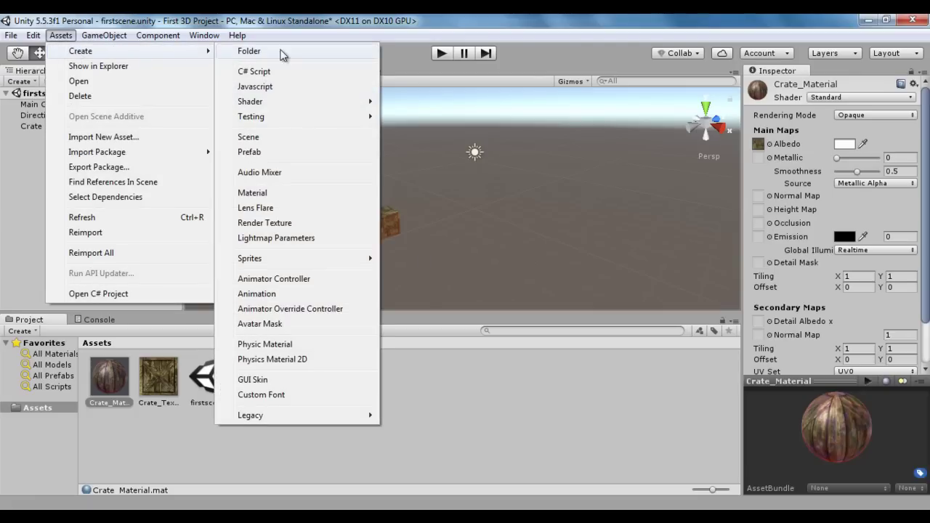
left_click(286, 74)
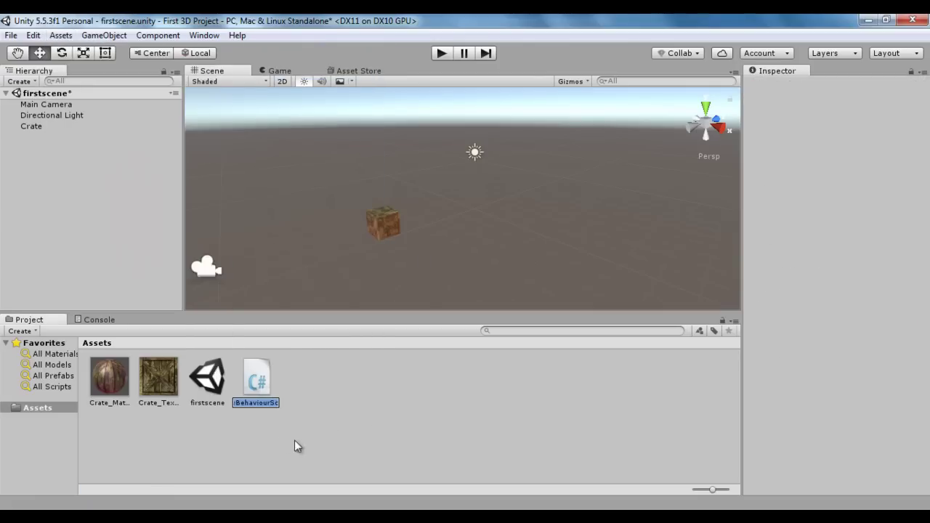
type("Crate_")
type("Mover")
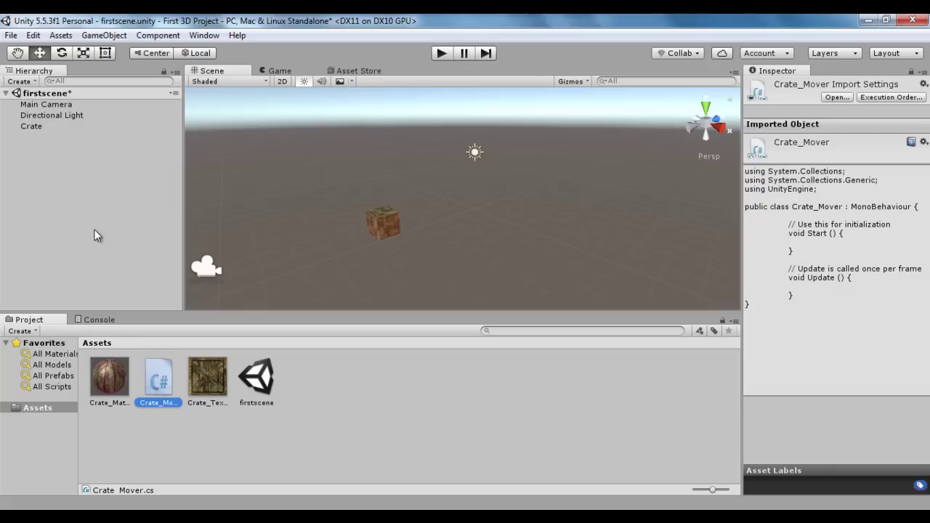
Attach the Crate_Mover script to the Crate object as a component
left_click(38, 127)
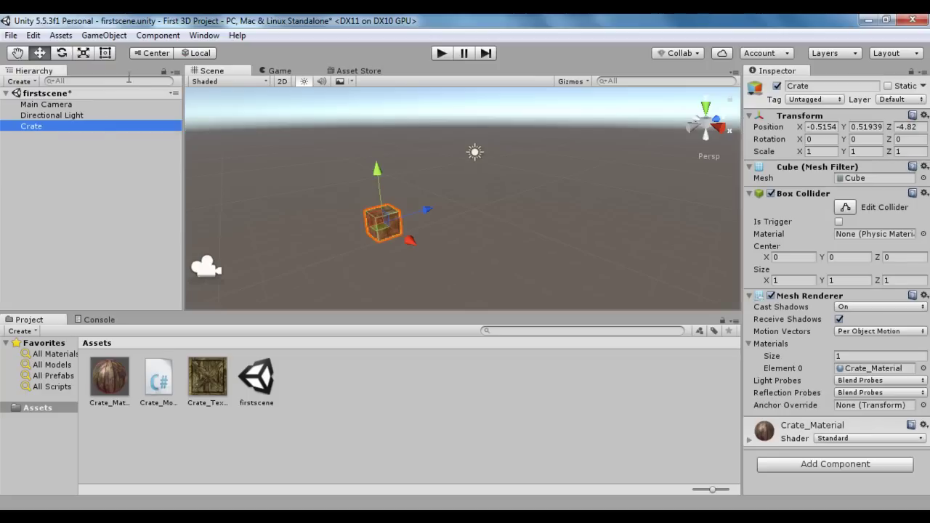
left_click(158, 36)
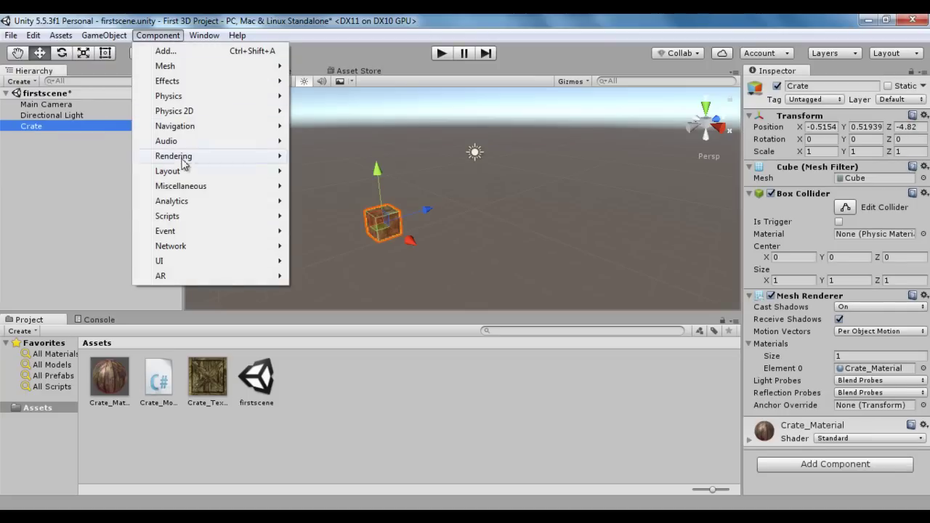
mouse_move(181, 217)
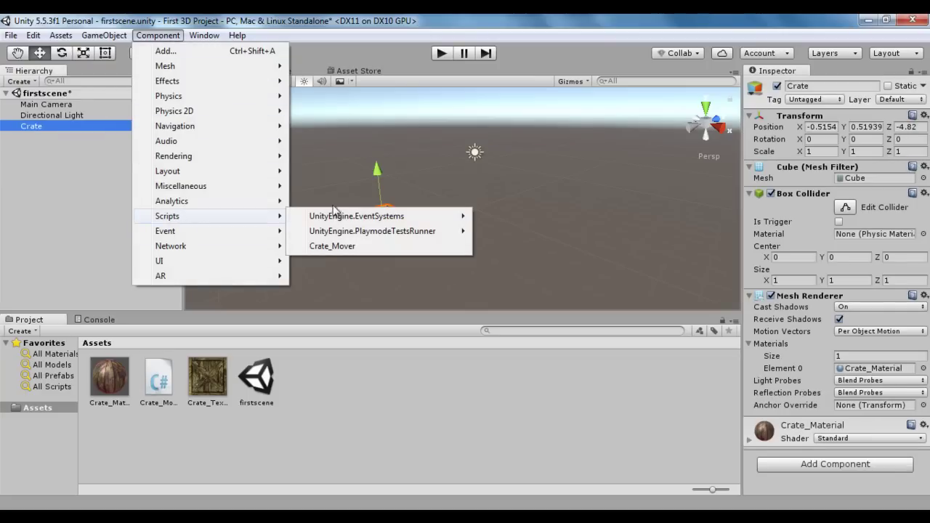
left_click(346, 247)
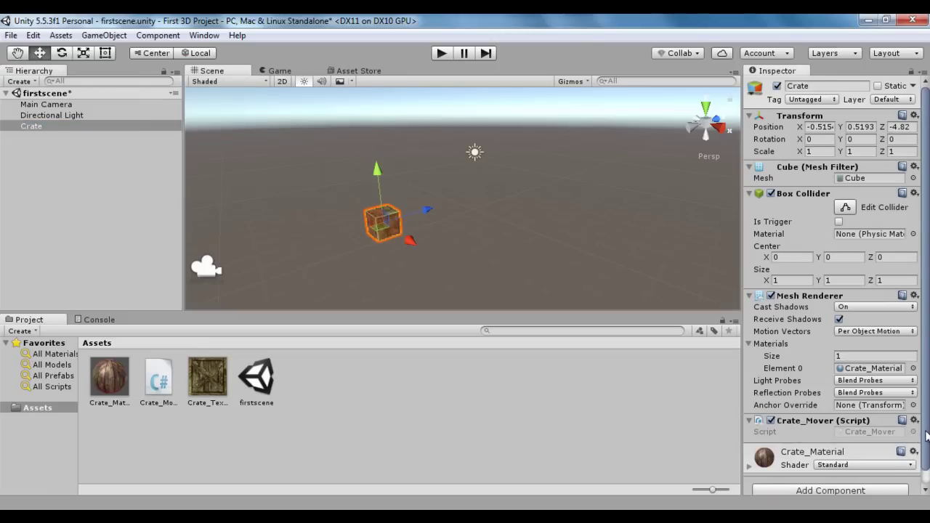
scroll(825, 458, "down", 1)
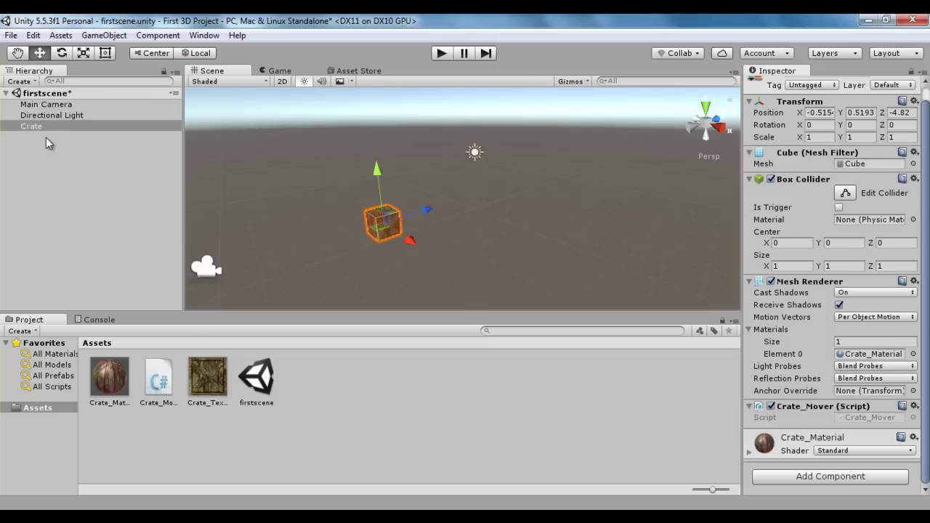
Open the Crate_Mover script in MonoDevelop, maximize its window and bring the start of the code into view
left_click(161, 385)
double_click(161, 385)
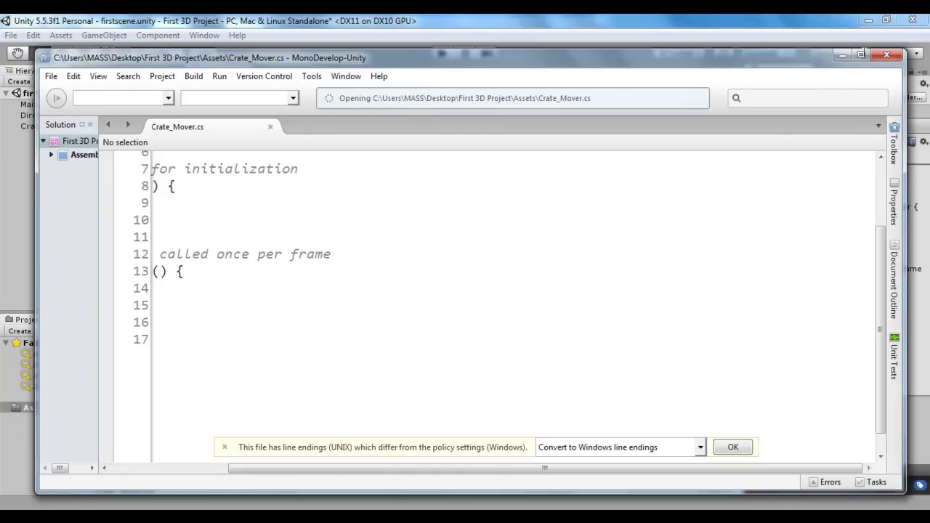
left_click(862, 57)
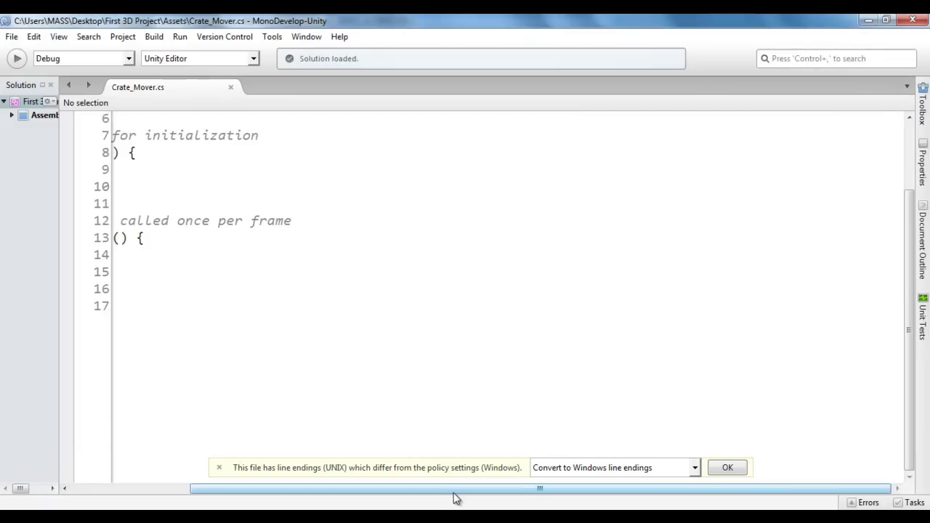
left_click_drag(446, 494, 283, 486)
left_click(332, 340)
scroll(342, 328, "up", 2)
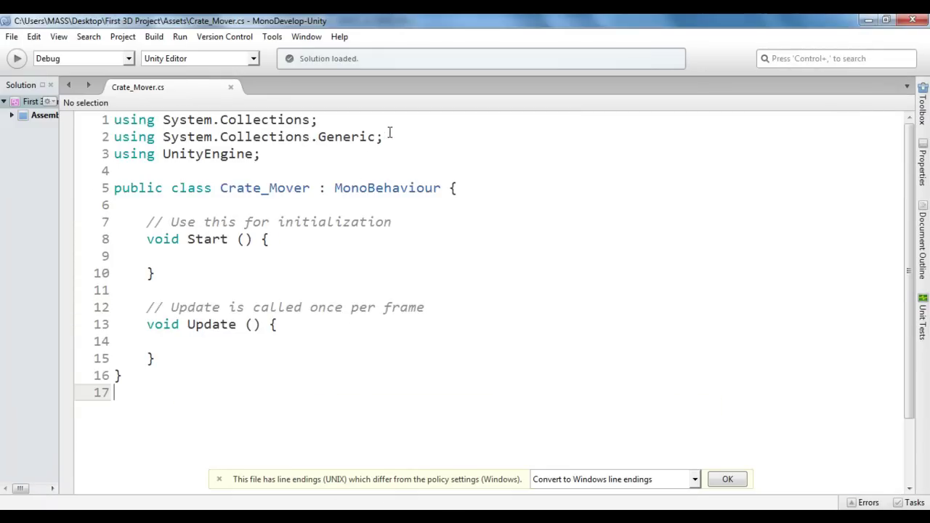
Delete the System.Collections and System.Collections.Generic using lines from the Crate_Mover script
left_click_drag(390, 133, 116, 125)
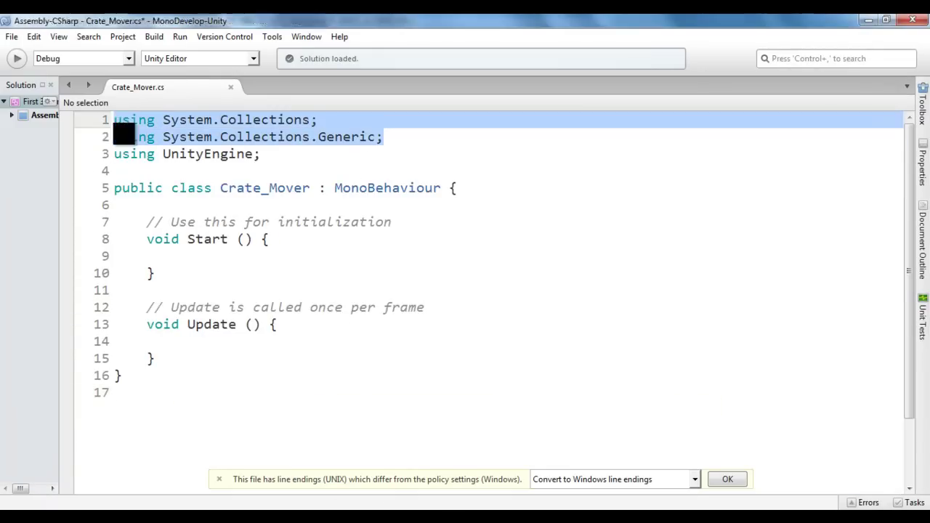
key("Delete")
key("Delete")
left_click_drag(142, 344, 106, 123)
left_click(506, 239)
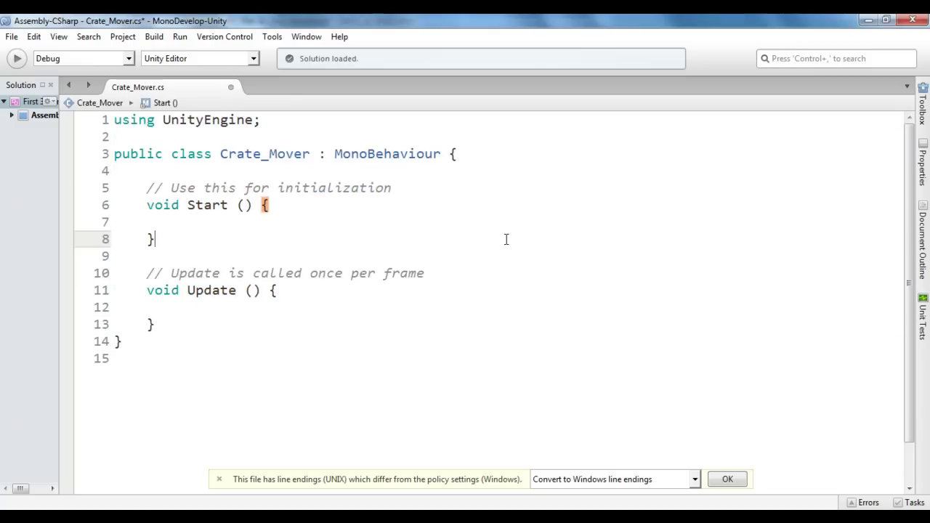
Examine the Update method and the comment describing how often it is called
left_click_drag(146, 290, 187, 317)
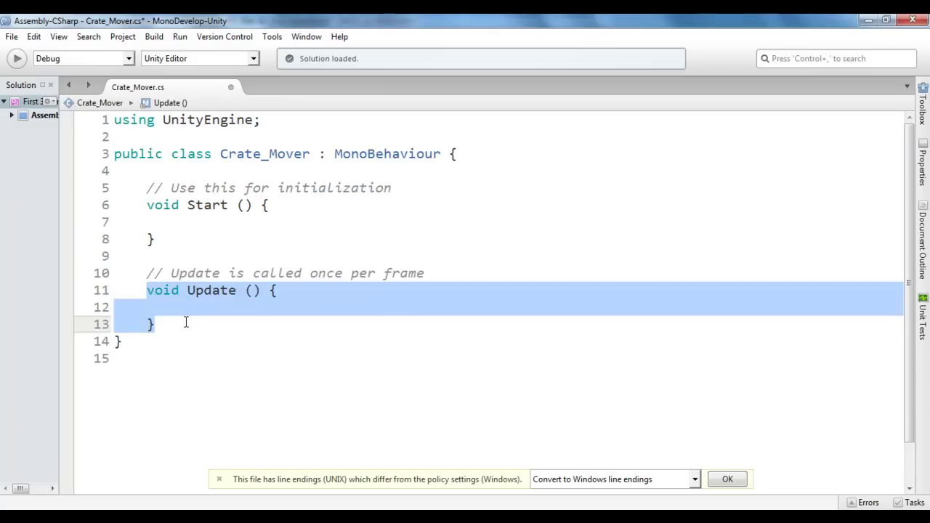
left_click_drag(311, 273, 426, 273)
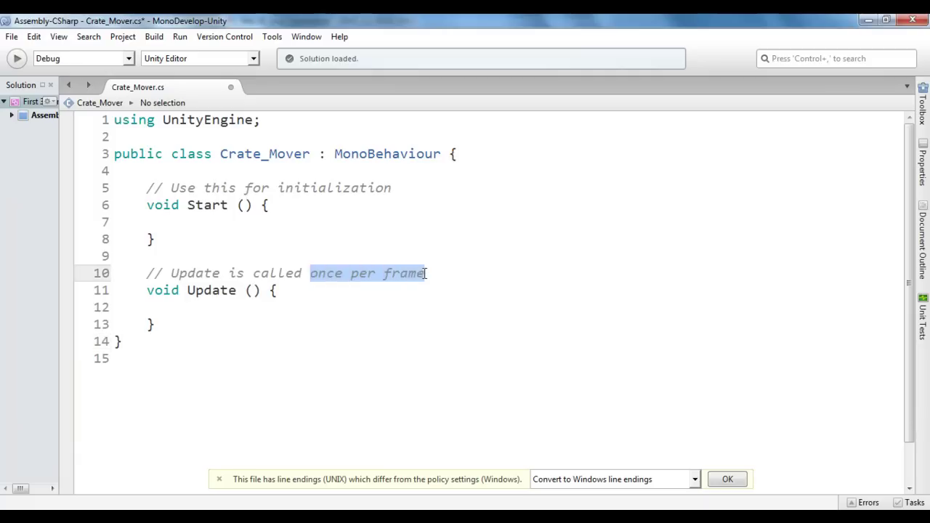
left_click(254, 325)
left_click_drag(145, 290, 193, 318)
left_click(271, 331)
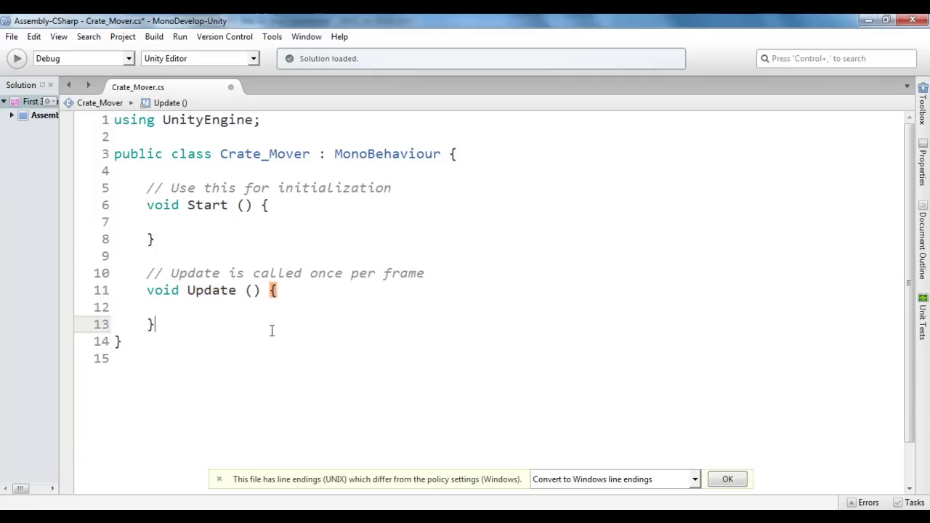
In the Update method, write an if condition that checks Input.GetKey(KeyCode.LeftArrow)
left_click(245, 313)
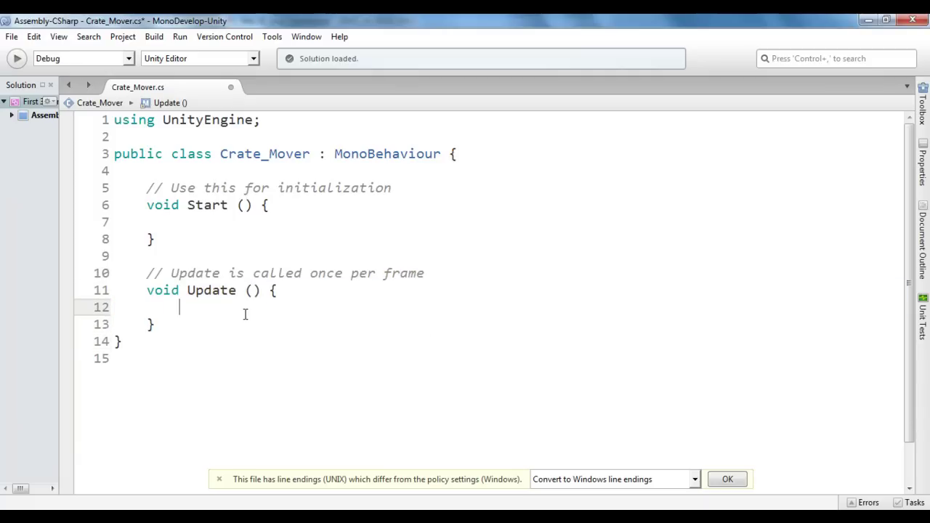
type("if")
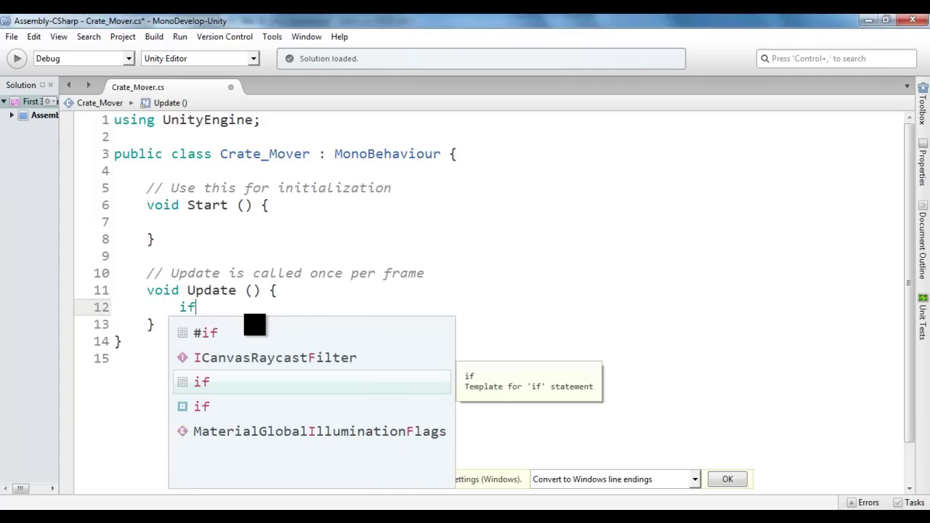
type("(Input.get")
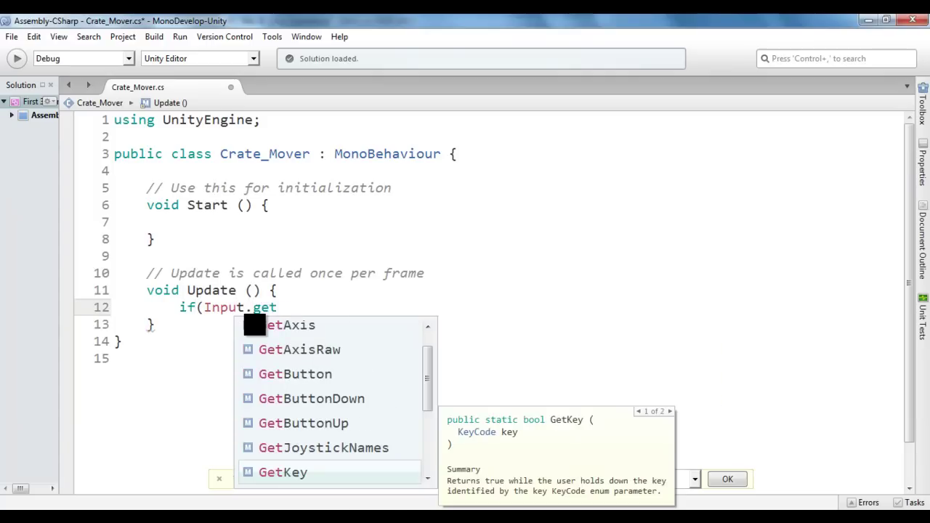
key("Return")
type("(")
key("Return")
type(".lef")
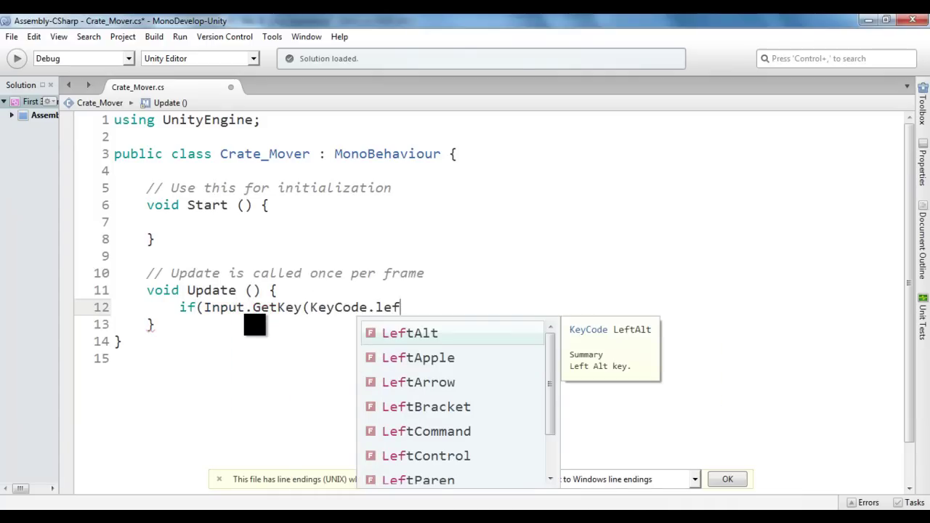
key("Down")
key("Down")
key("Return")
type("))")
Give the LeftArrow if condition a body in curly braces with an empty line inside
key("Return")
type("{")
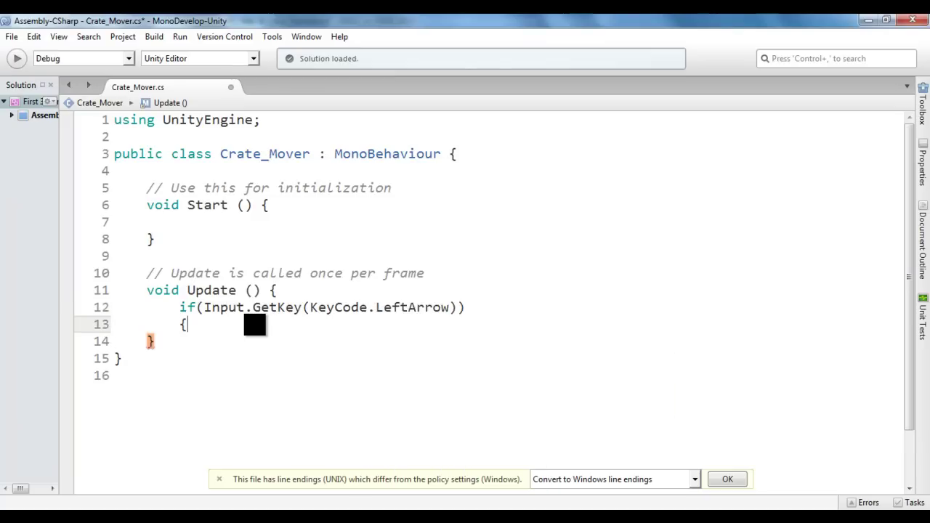
type("}")
key("Left")
key("Return")
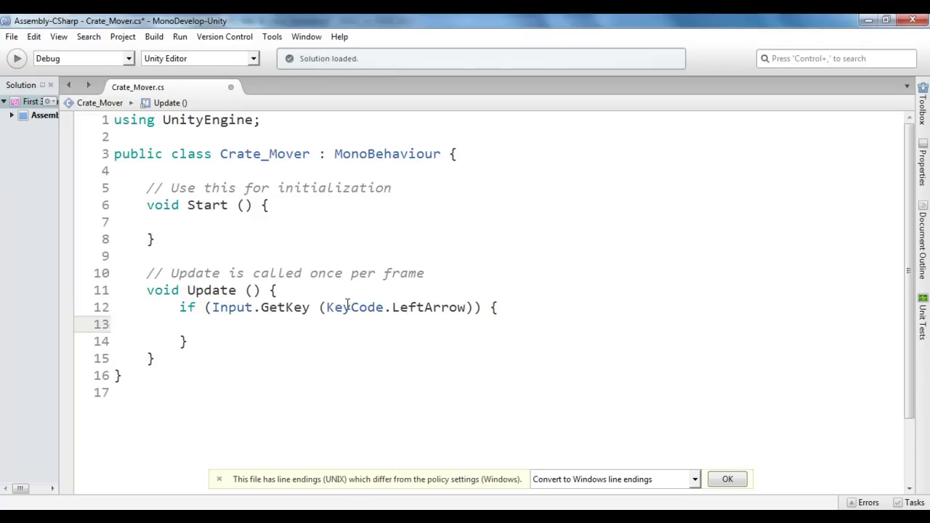
Inside the LeftArrow block, write the assignment this.transform.position = this.transform.position
left_click_drag(324, 307, 467, 308)
left_click(341, 329)
type("thisw")
key("BackSpace")
type(".")
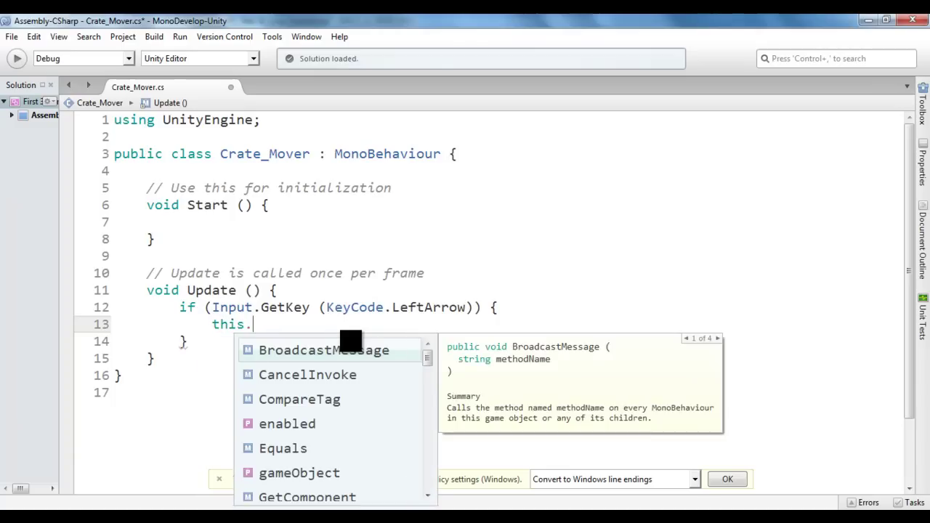
type("transform.po")
key("Return")
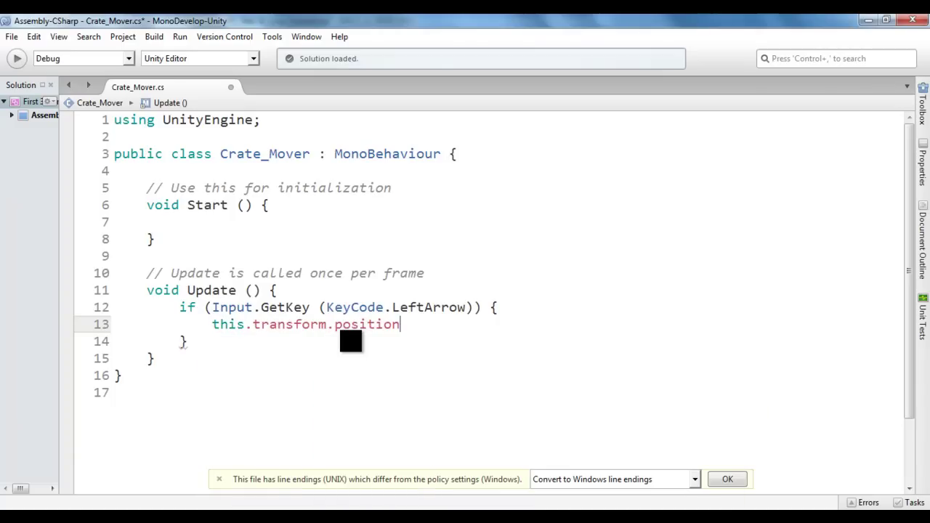
type("= this.tr")
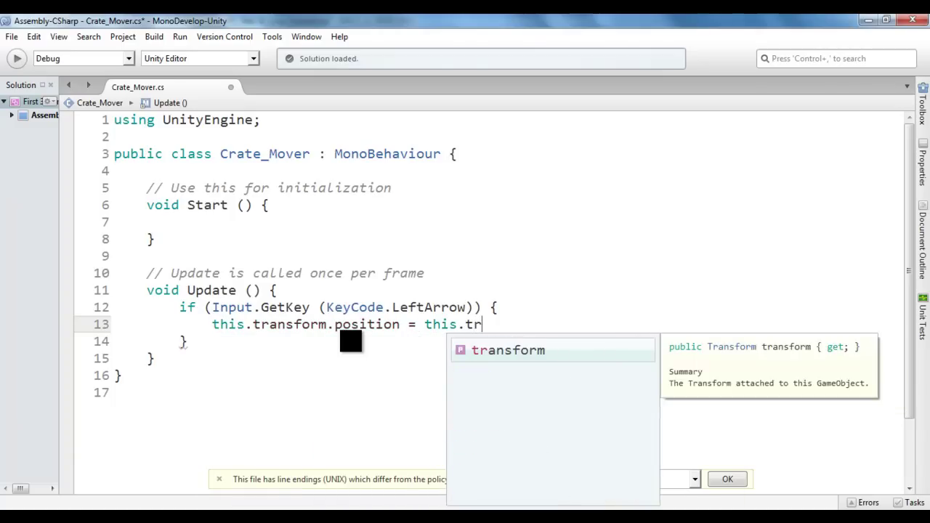
key("Return")
type(".po")
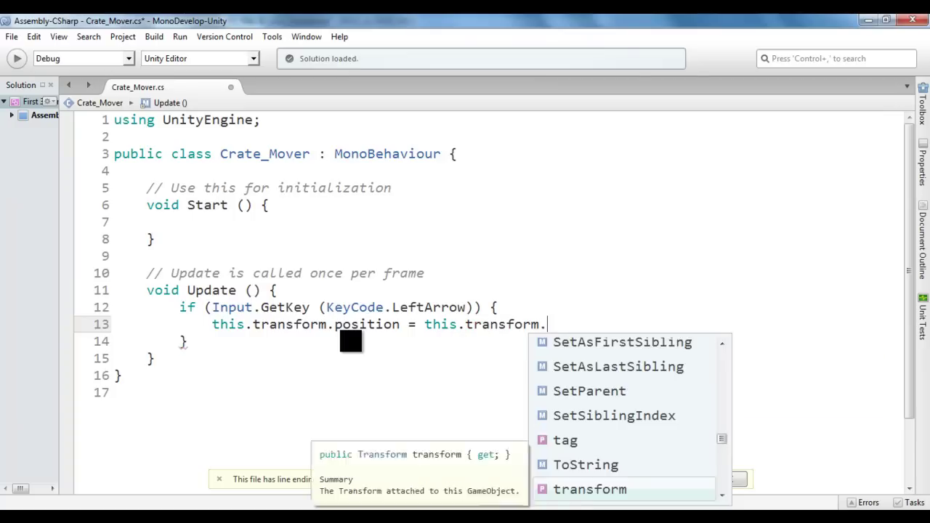
key("Return")
Extend the position assignment with + new Vector3(-3f, 0f, 0f) * Time.deltaTime and end the statement with a semicolon
type("+ new")
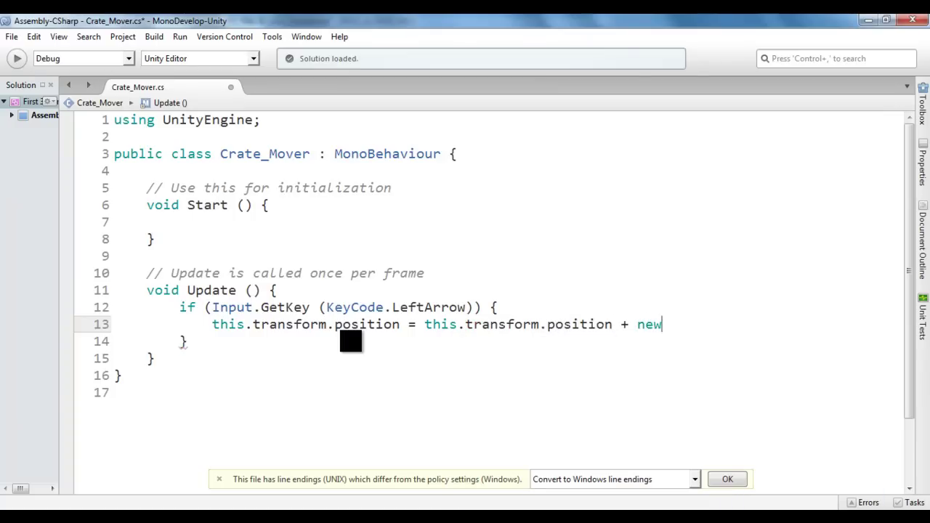
key("Return")
type("(")
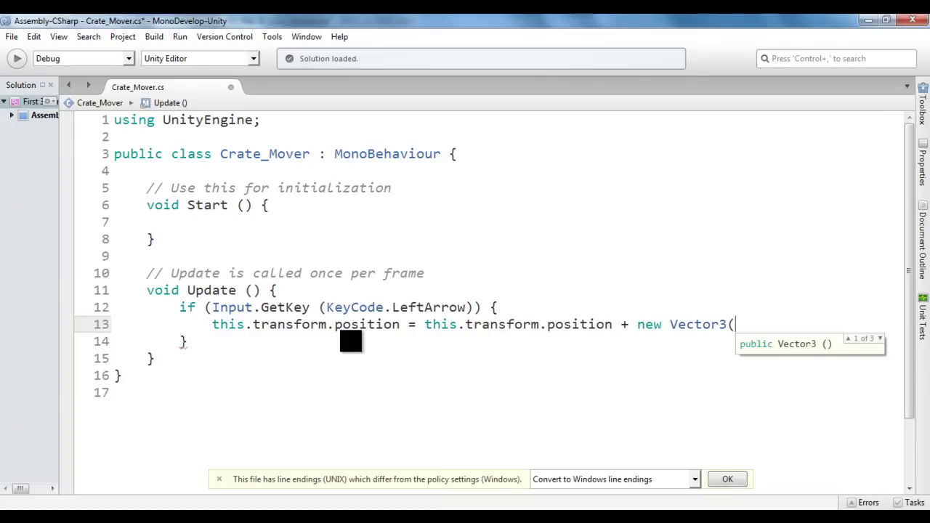
type("-")
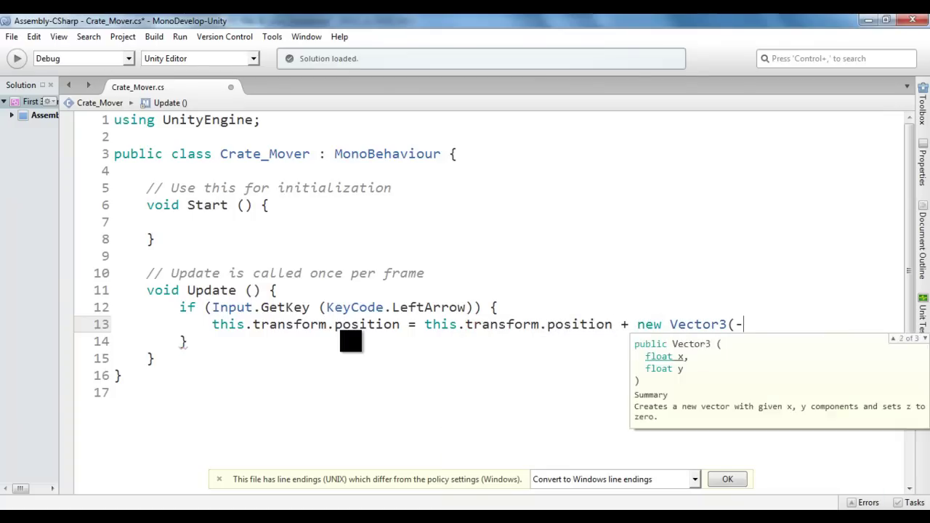
type("3f,0f")
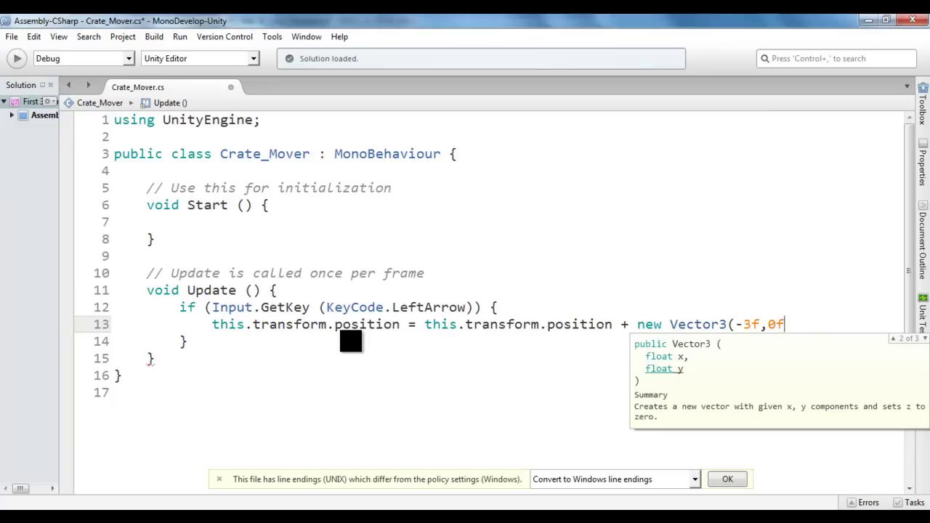
type(",0")
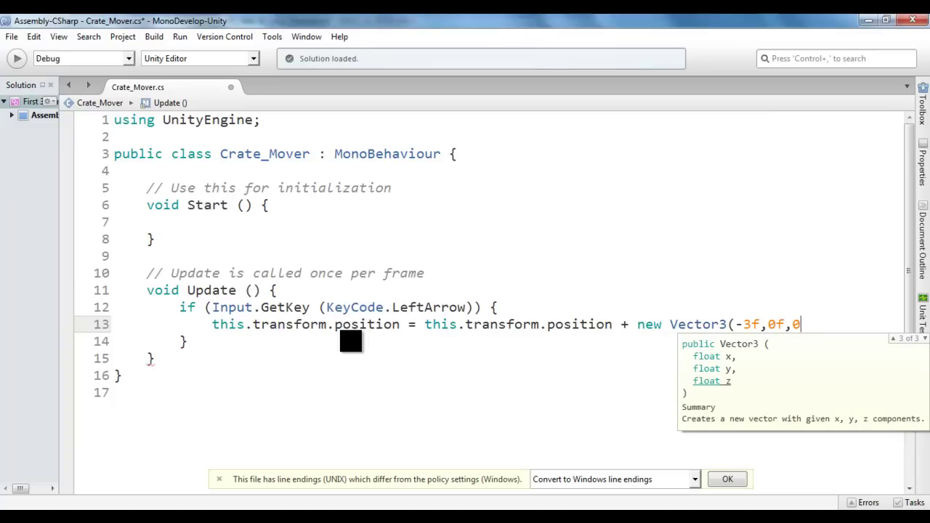
type("f) * ")
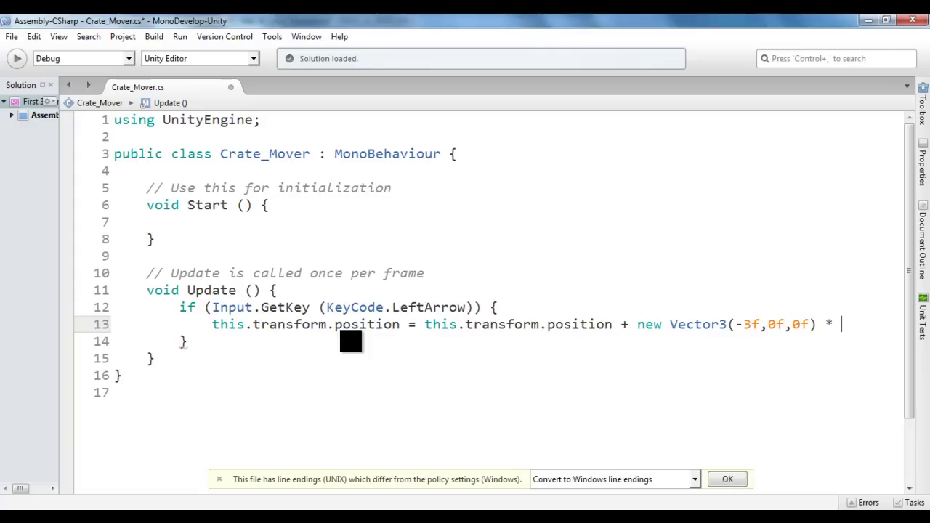
type("Time.del")
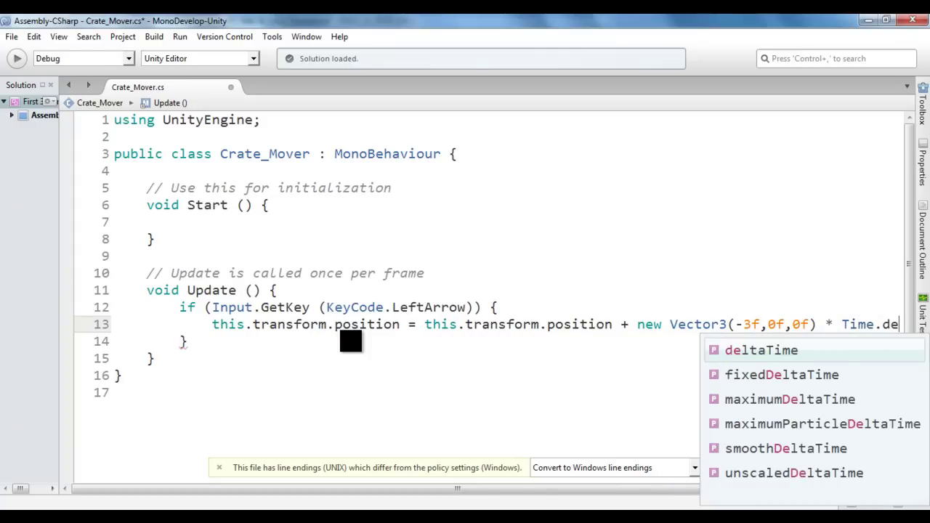
key("Return")
type(";")
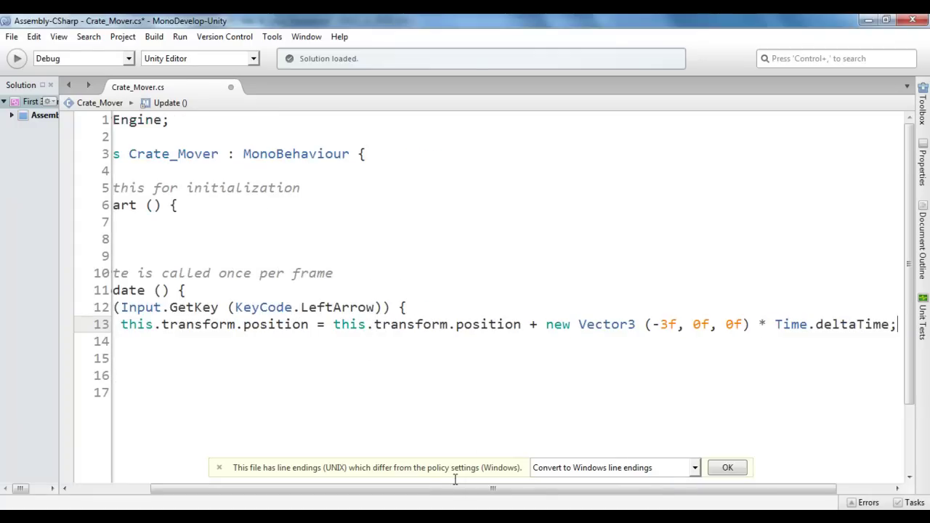
left_click_drag(464, 491, 366, 491)
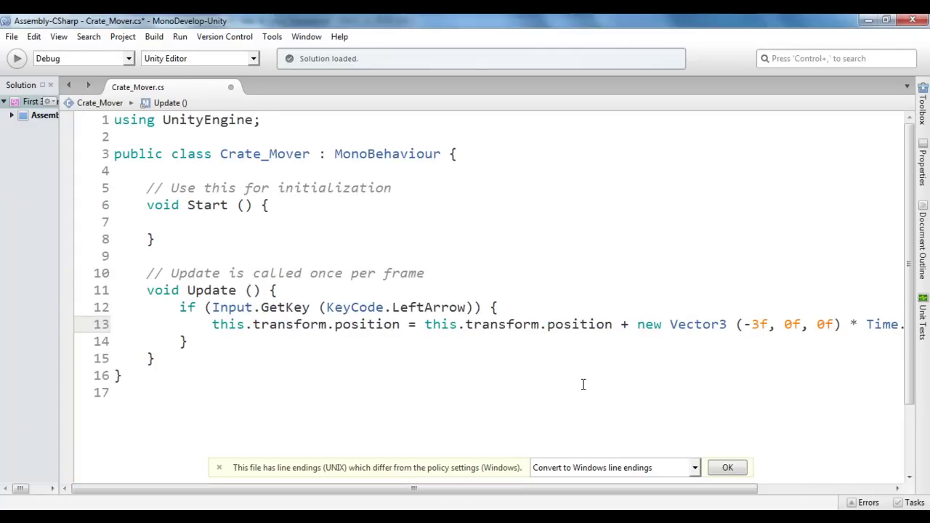
Examine the LeftArrow position assignment, including its Vector3 components and the Time.deltaTime factor
double_click(436, 324)
left_click_drag(468, 324, 846, 324)
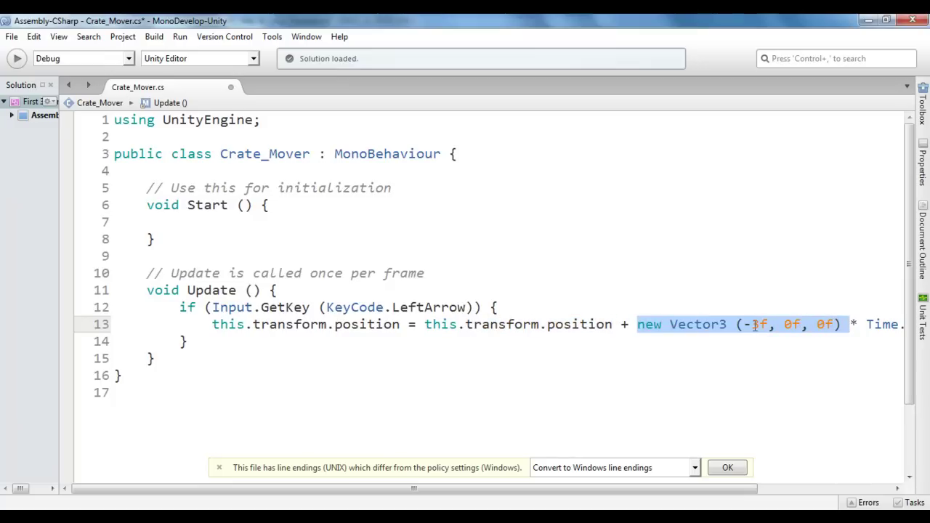
left_click(748, 325)
double_click(759, 324)
double_click(791, 324)
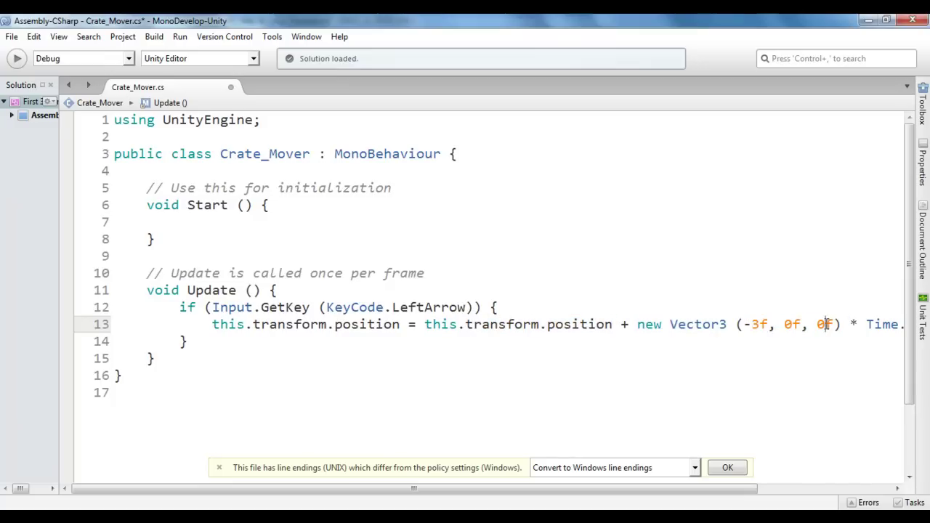
double_click(824, 324)
left_click_drag(402, 324, 334, 324)
left_click(417, 358)
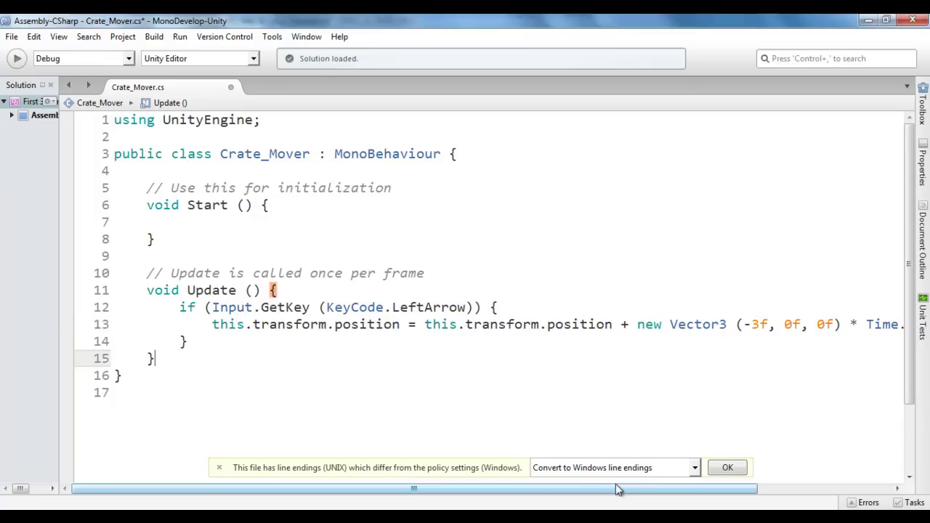
left_click_drag(616, 489, 749, 489)
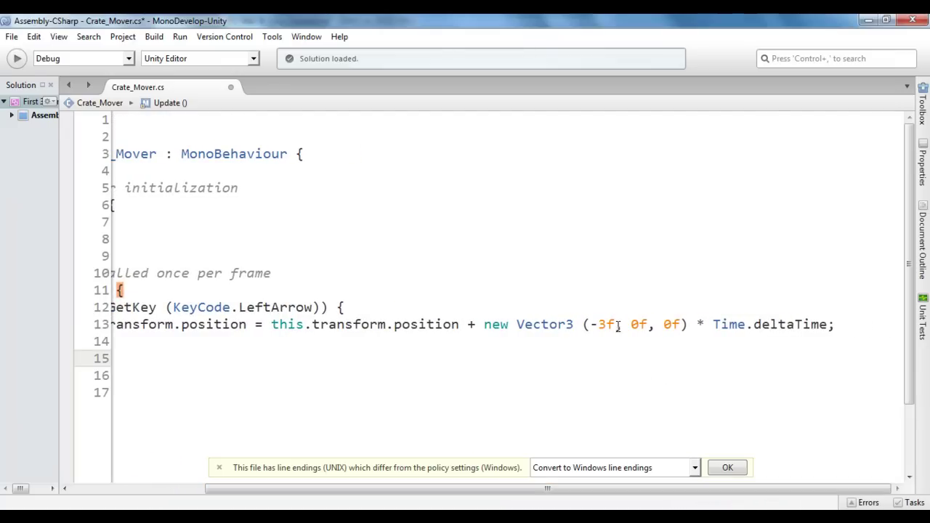
left_click_drag(616, 325, 592, 325)
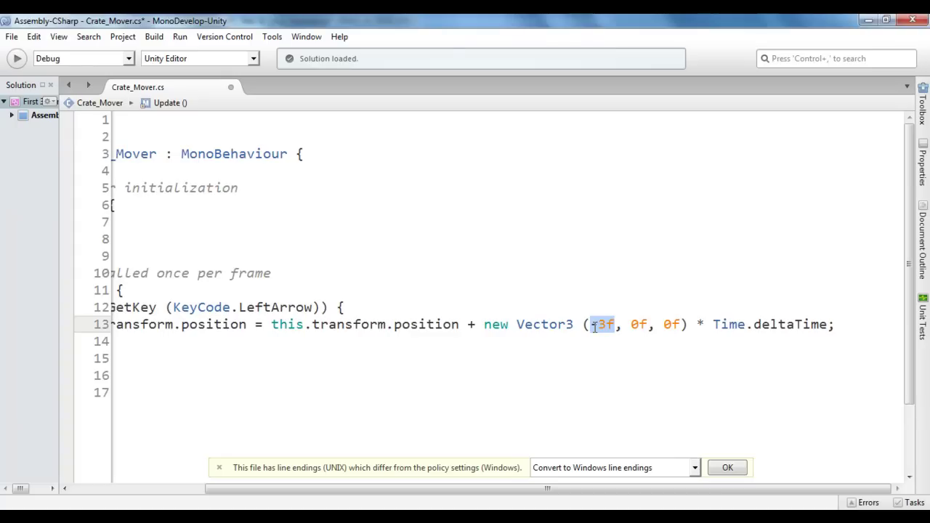
scroll(595, 328, "left", 2)
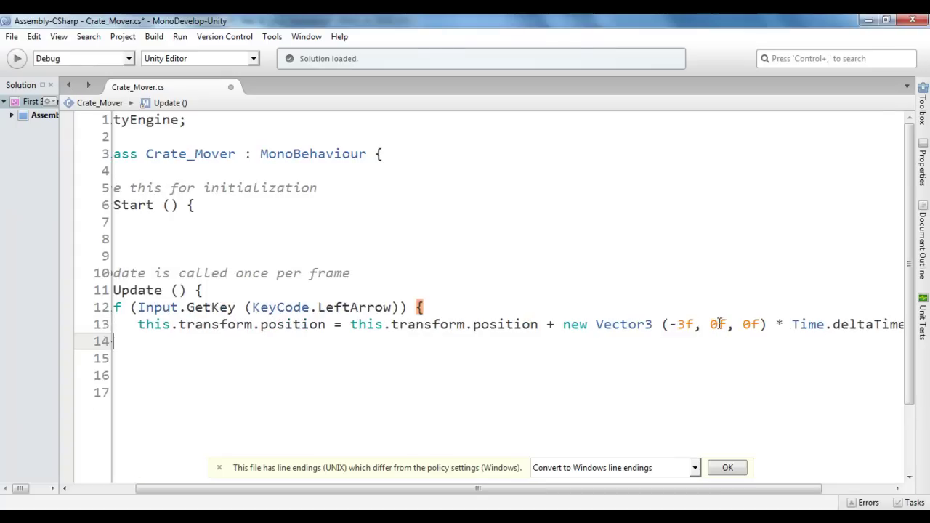
left_click_drag(793, 325, 908, 325)
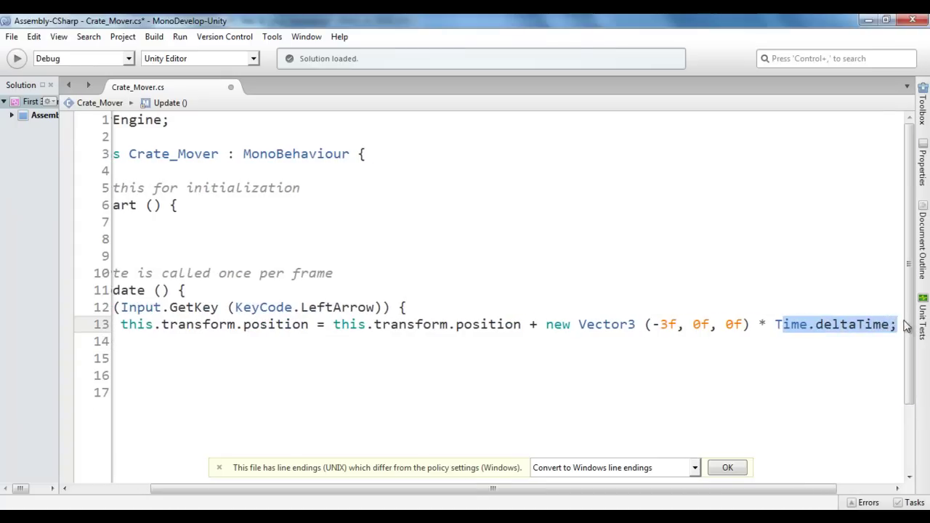
left_click_drag(770, 489, 585, 478)
left_click(472, 358)
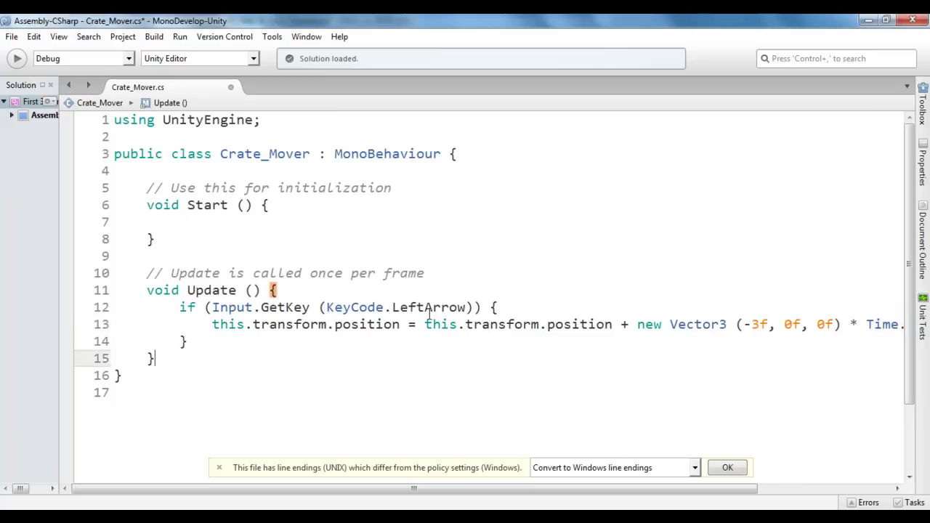
Save the Crate_Mover.cs script and switch to the Unity editor
left_click(12, 37)
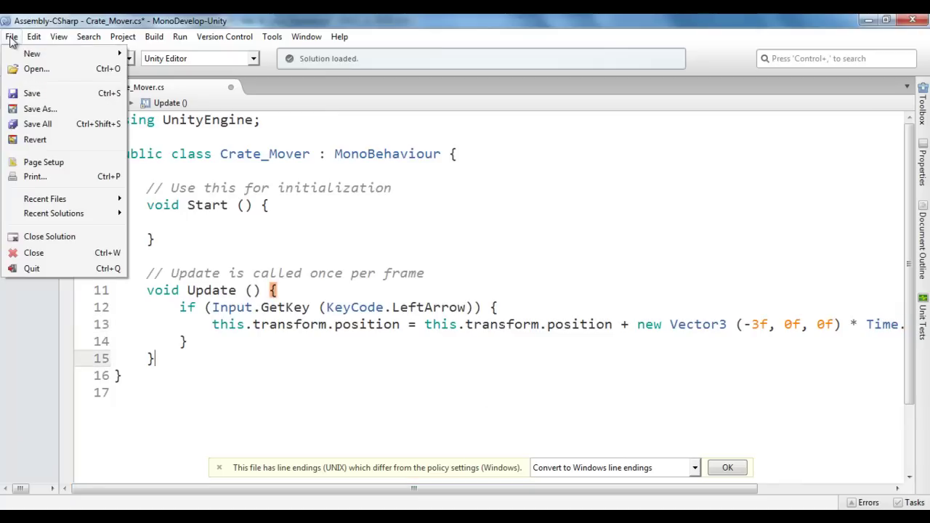
left_click(32, 93)
key("alt+Tab")
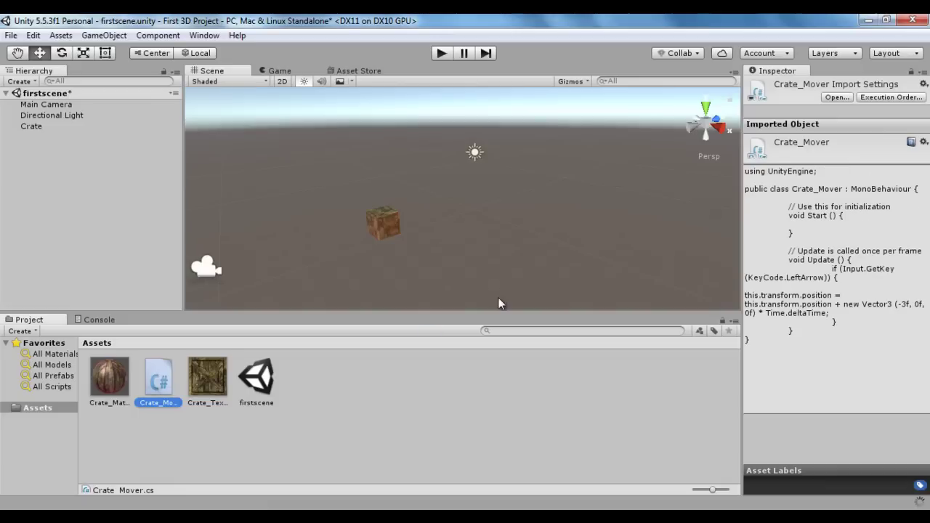
Run the scene, test moving the crate with the left arrow control, and stop play mode
left_click(442, 53)
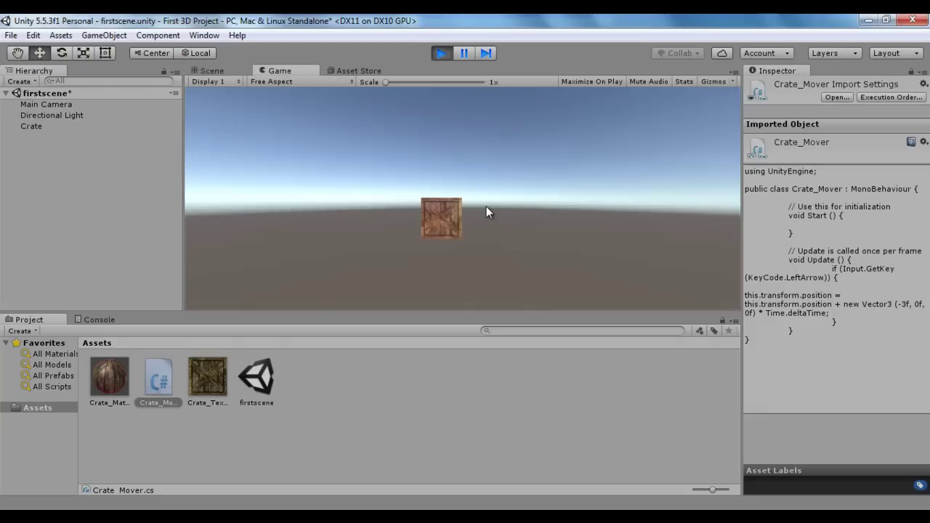
key("Left")
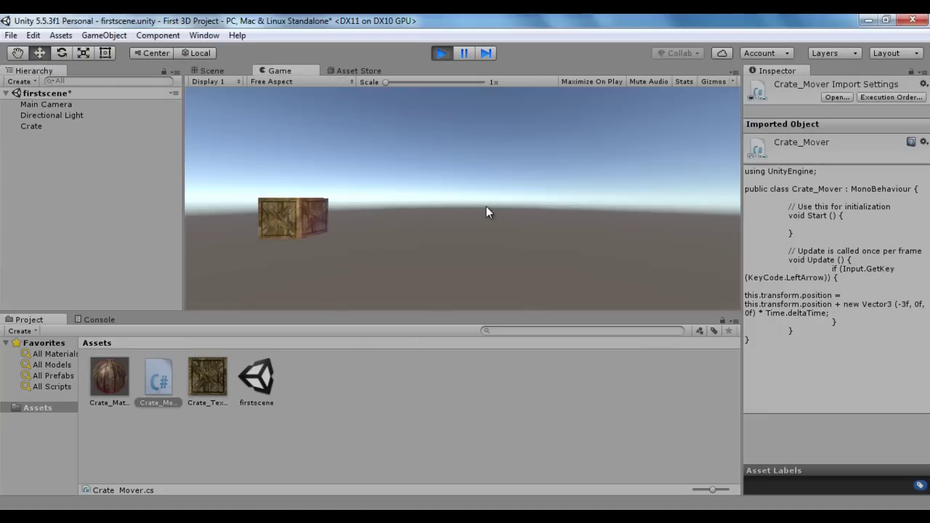
key("Left")
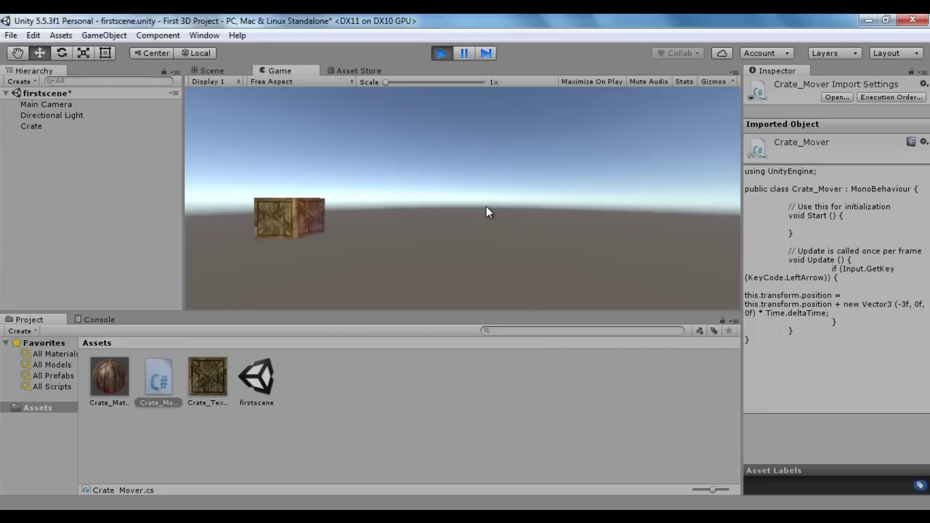
left_click(443, 53)
Switch to MonoDevelop and duplicate the LeftArrow if block directly below the original in the Update method
left_click(327, 509)
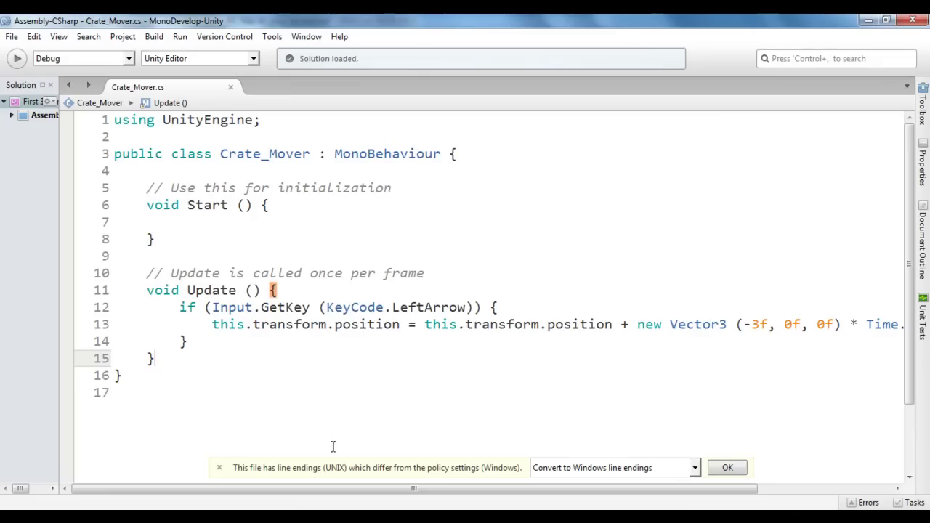
left_click_drag(200, 340, 115, 307)
key("ctrl+c")
left_click(239, 347)
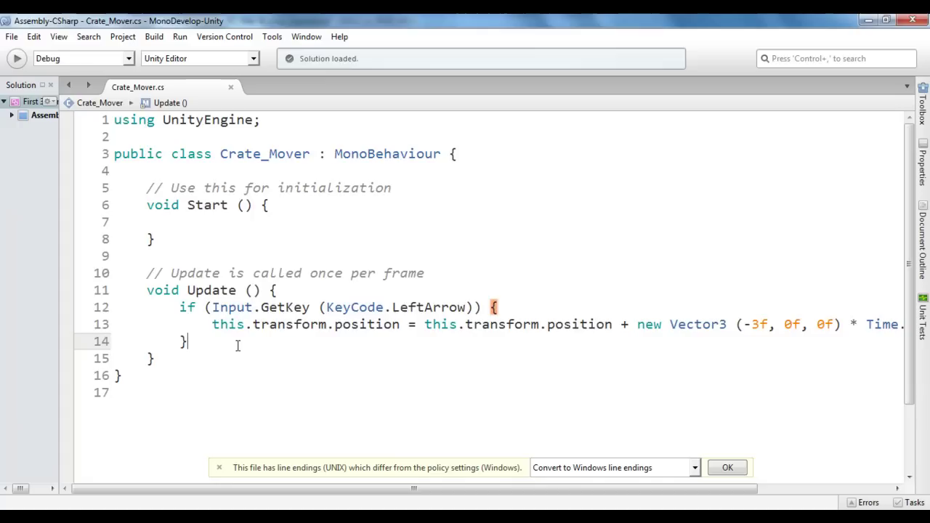
key("Return")
key("ctrl+v")
Change the key code in the second if condition to KeyCode.RightArrow
left_click_drag(467, 358, 392, 358)
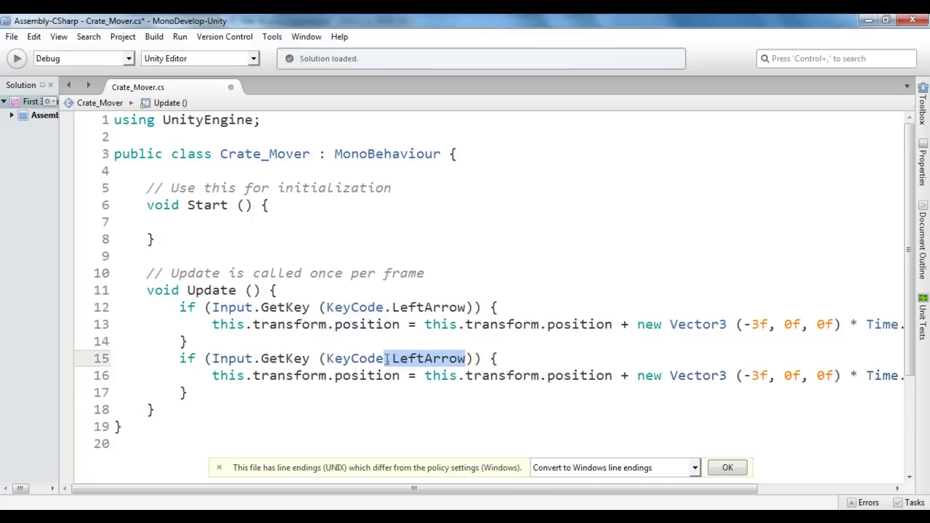
type("Ri")
key("Down")
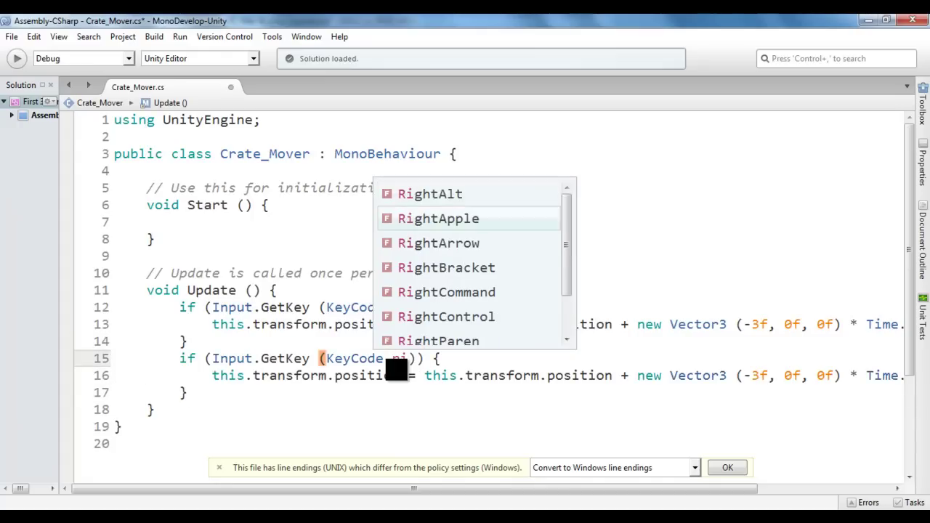
key("Down")
key("Return")
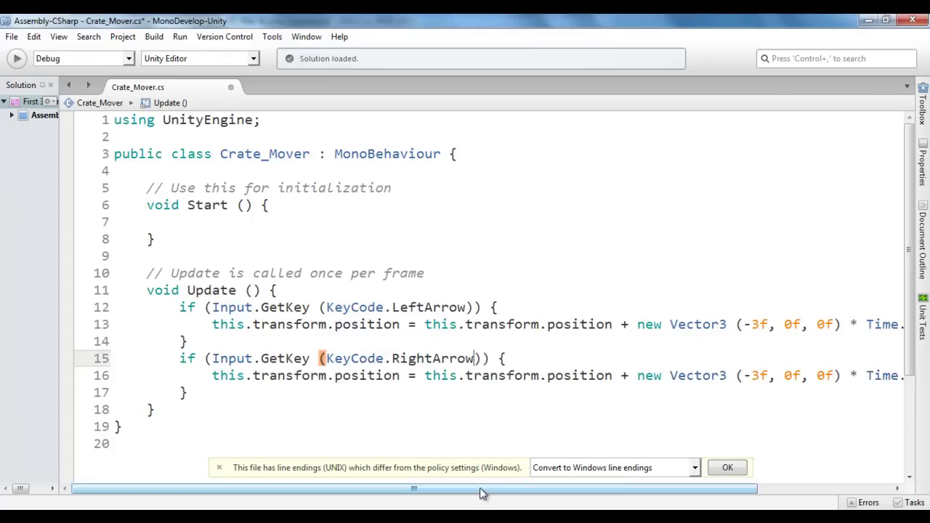
Change the x component of the Vector3 in the RightArrow block to 3f
left_click_drag(482, 488, 588, 489)
left_click(630, 376)
key("BackSpace")
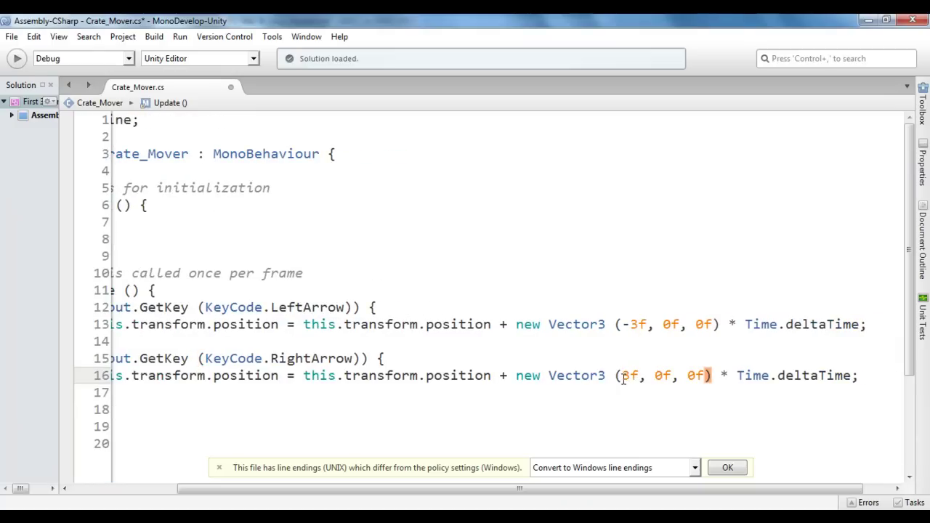
left_click_drag(623, 375, 641, 375)
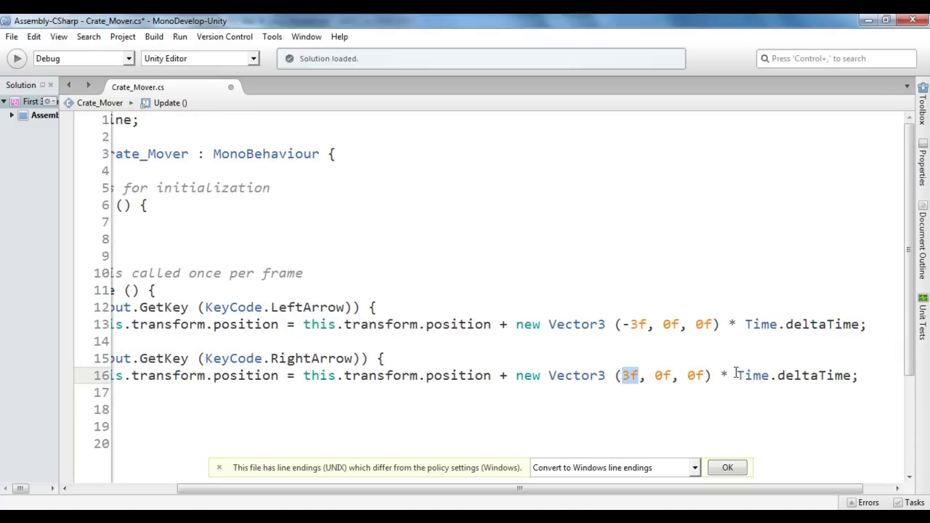
left_click_drag(735, 373, 827, 375)
Save the script with the RightArrow block and switch to the Unity editor
left_click(12, 37)
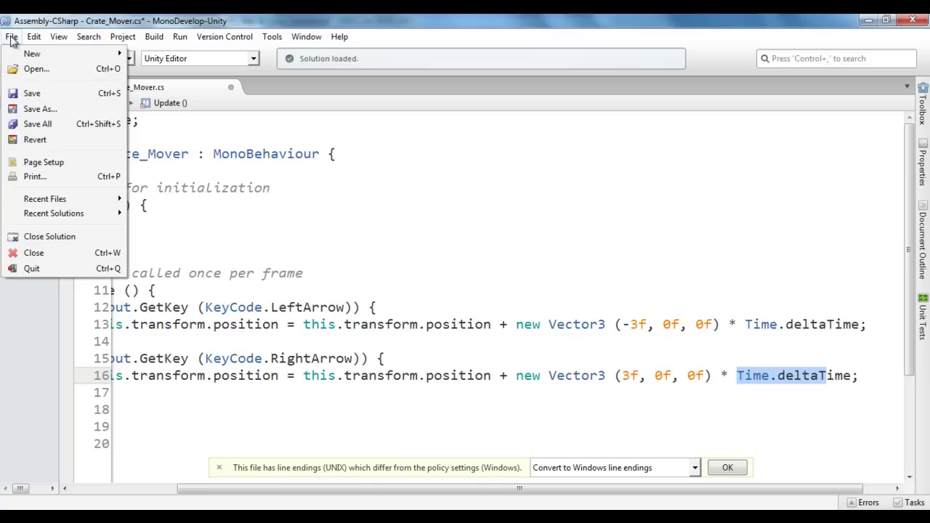
left_click(32, 94)
key("alt+Tab")
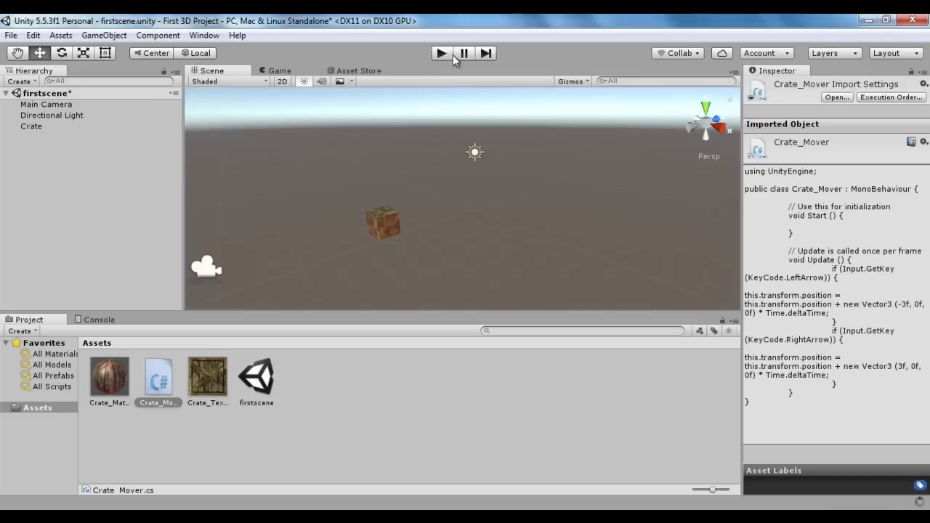
Run the scene, test moving the crate left and right, and stop play mode
left_click(441, 53)
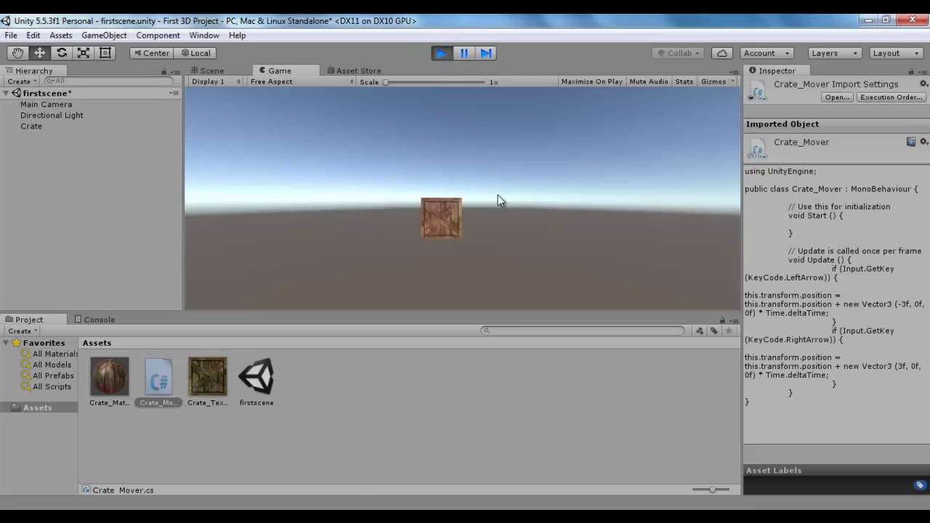
key("Left")
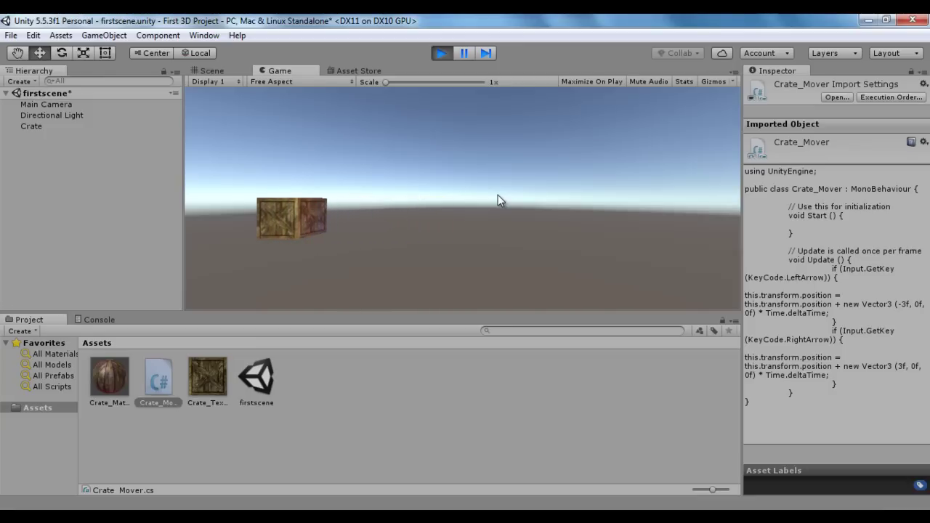
key("Right")
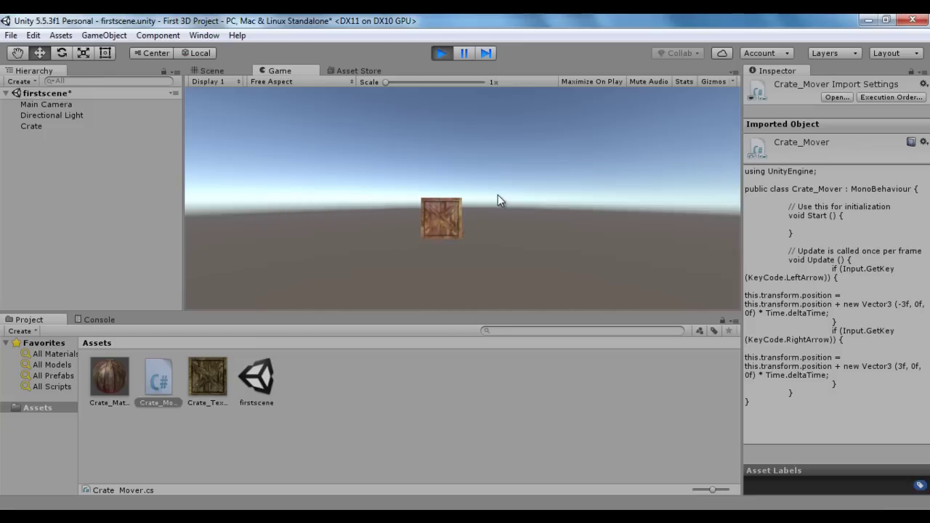
left_click(441, 53)
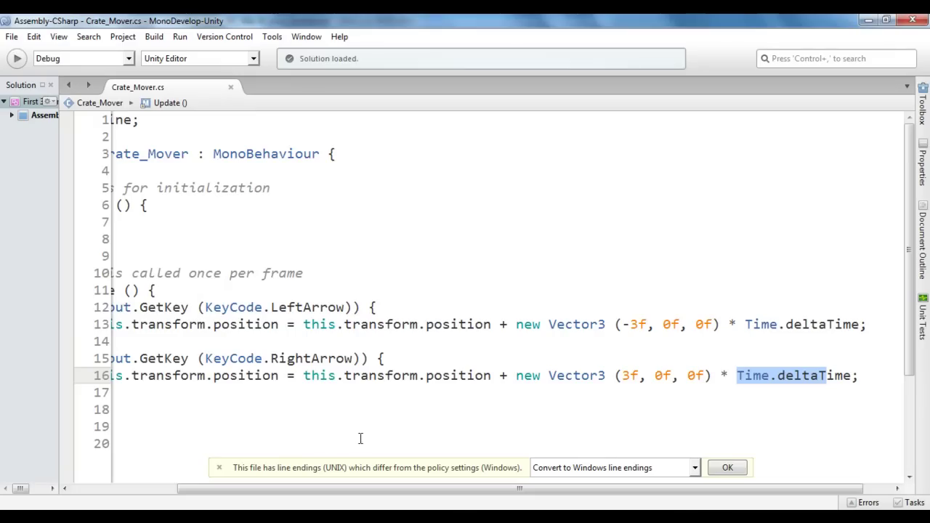
In MonoDevelop, copy the LeftArrow and RightArrow if blocks and paste them below the existing ones in Update
left_click_drag(187, 392, 115, 311)
key("ctrl+c")
left_click(254, 396)
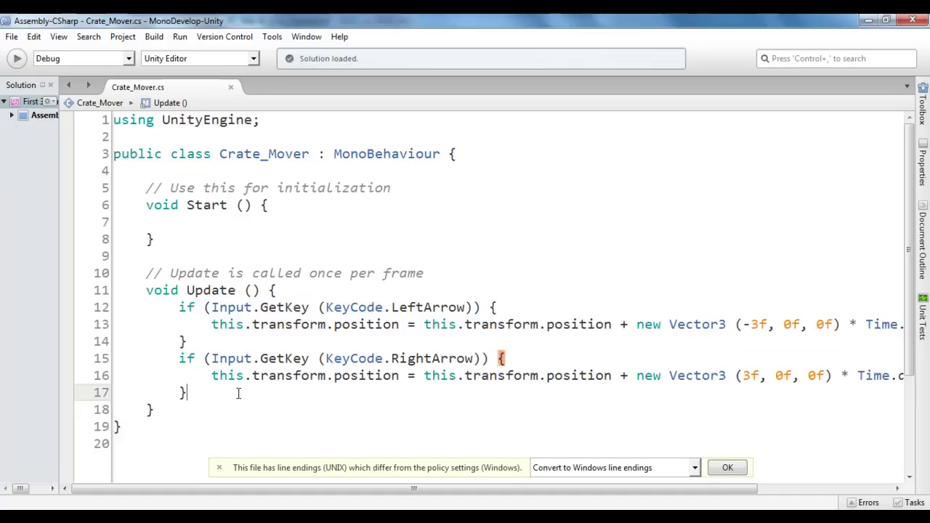
key("Return")
key("ctrl+v")
Change the key code in the third if condition to KeyCode.UpArrow
left_click_drag(467, 390, 392, 389)
key("BackSpace")
type("u")
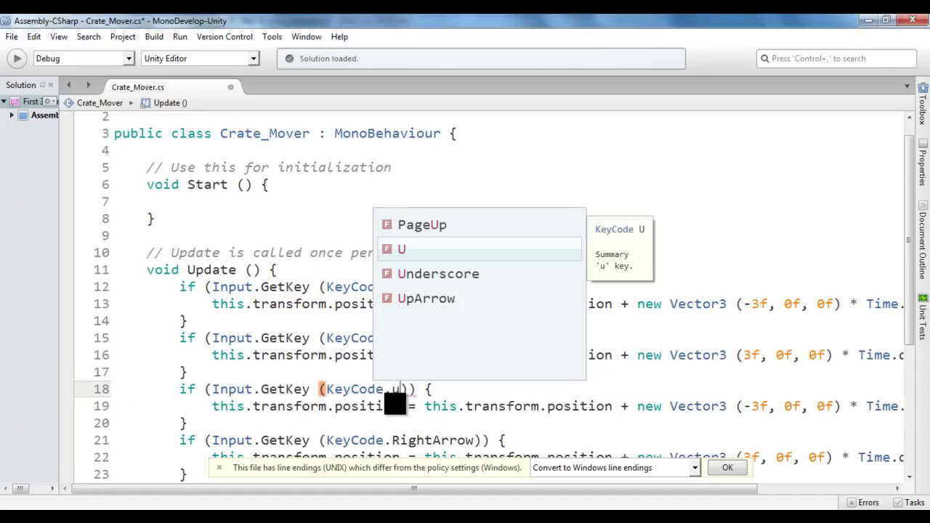
key("Down")
key("Down")
key("Return")
Set the Vector3 in the UpArrow block to (0f, 3f, 0f)
scroll(645, 406, "right", 5)
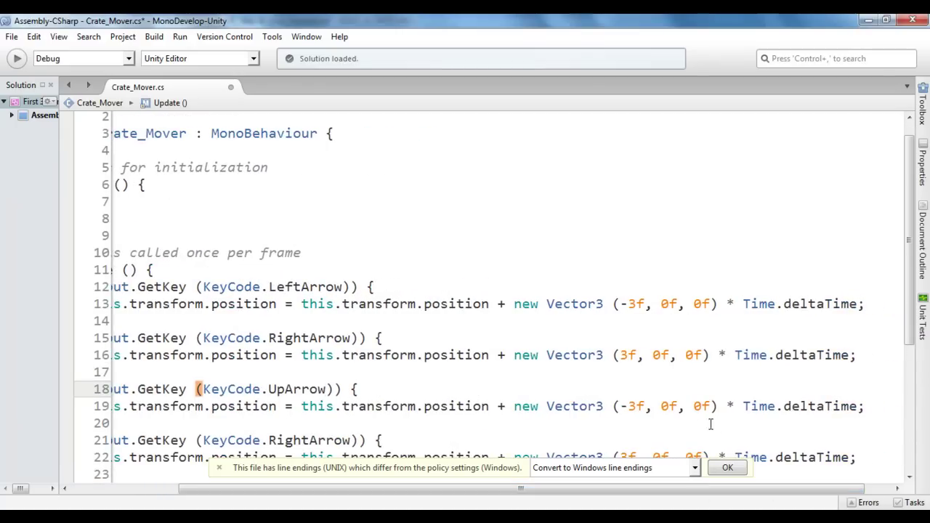
left_click_drag(629, 406, 653, 406)
type("0f, ")
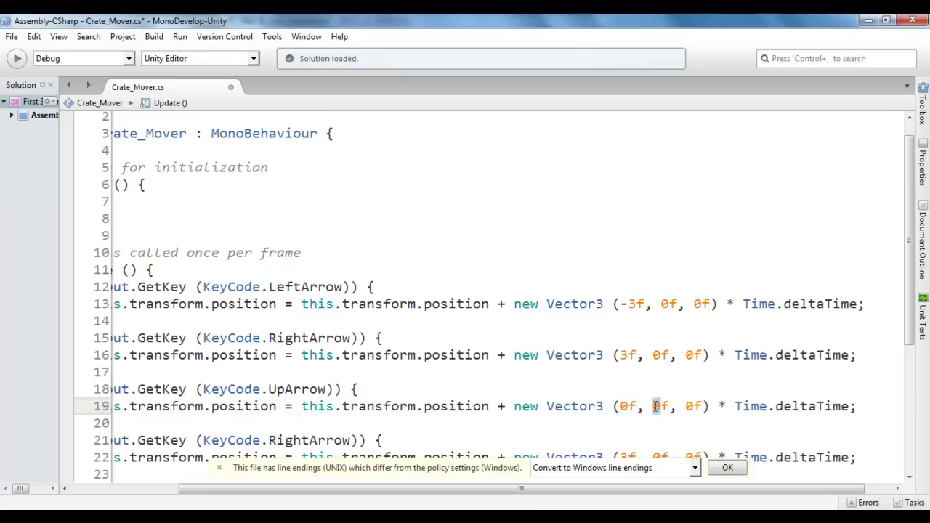
type("3")
Change the key code in the fourth if condition to KeyCode.DownArrow
scroll(669, 405, "left", 5)
scroll(669, 385, "down", 1)
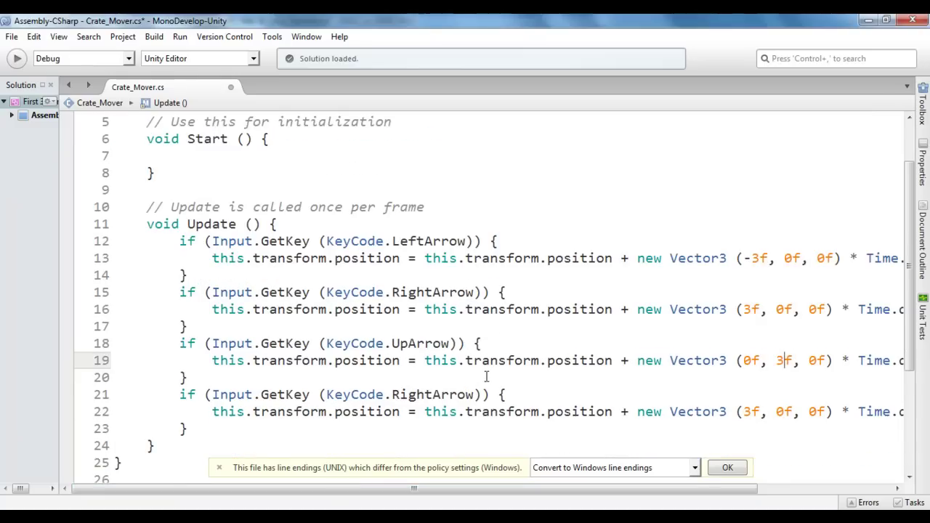
left_click_drag(474, 395, 383, 396)
type(".do")
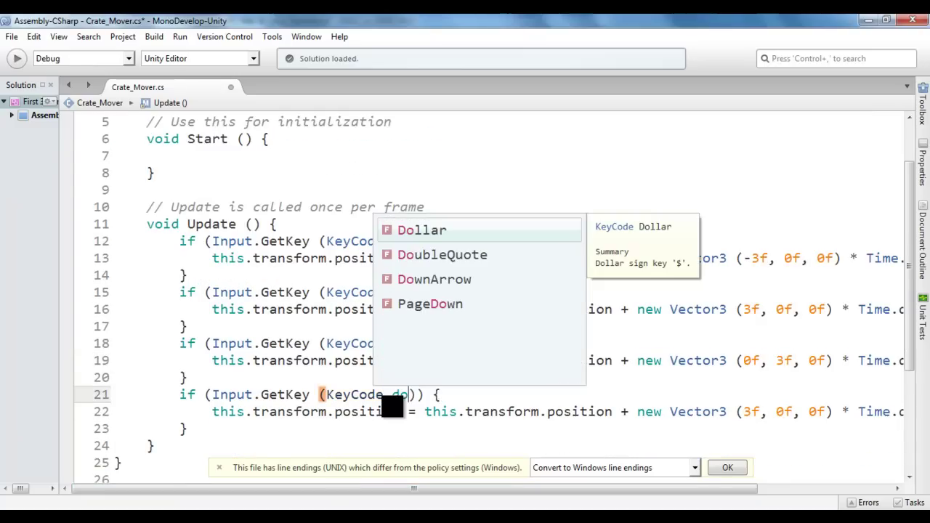
key("Down")
key("Down")
key("Return")
Set the Vector3 in the DownArrow block to (0f, -3f, 0f)
left_click_drag(537, 488, 680, 482)
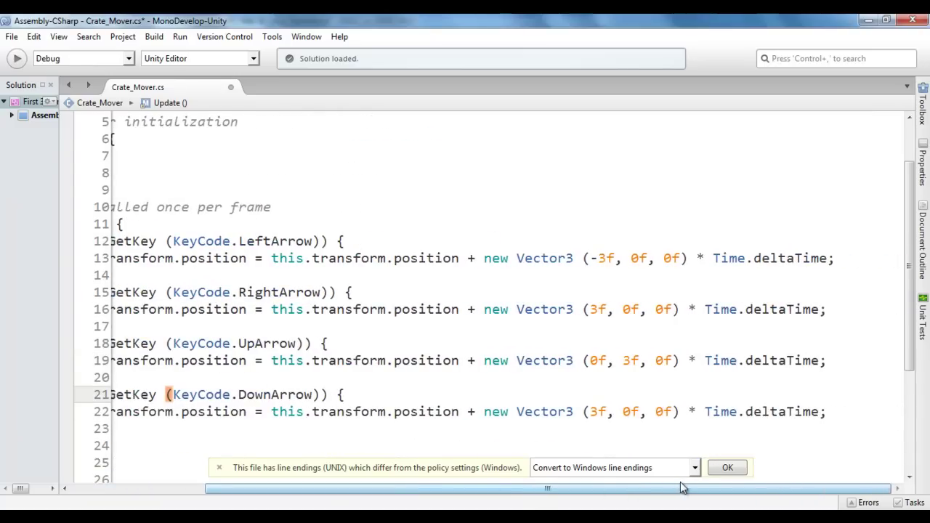
left_click(593, 412)
type("0")
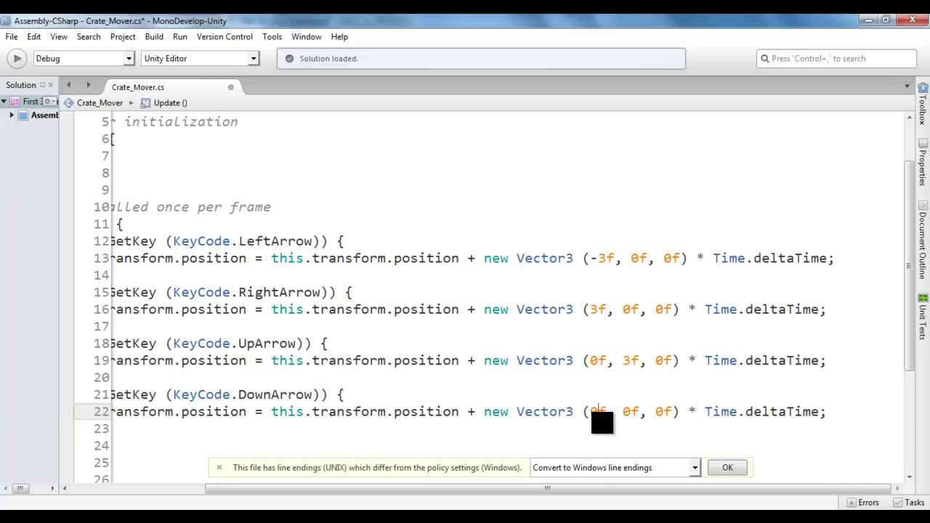
left_click_drag(623, 412, 630, 412)
type("-3")
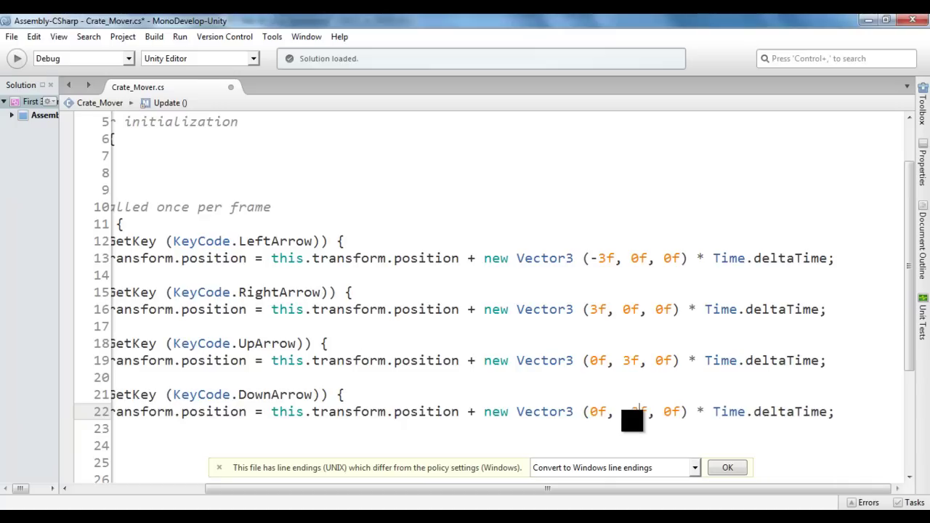
Save the Crate_Mover script and switch back to Unity
left_click(12, 37)
left_click(32, 93)
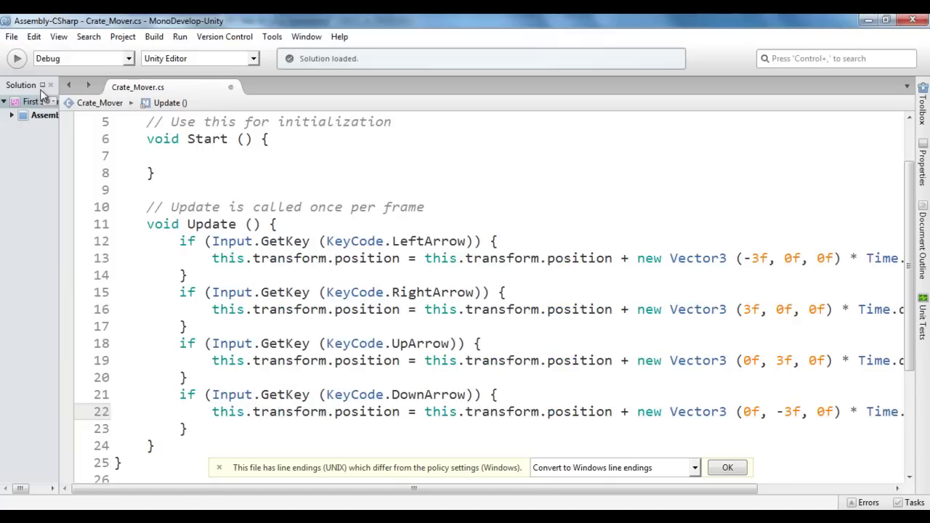
key("alt+Tab")
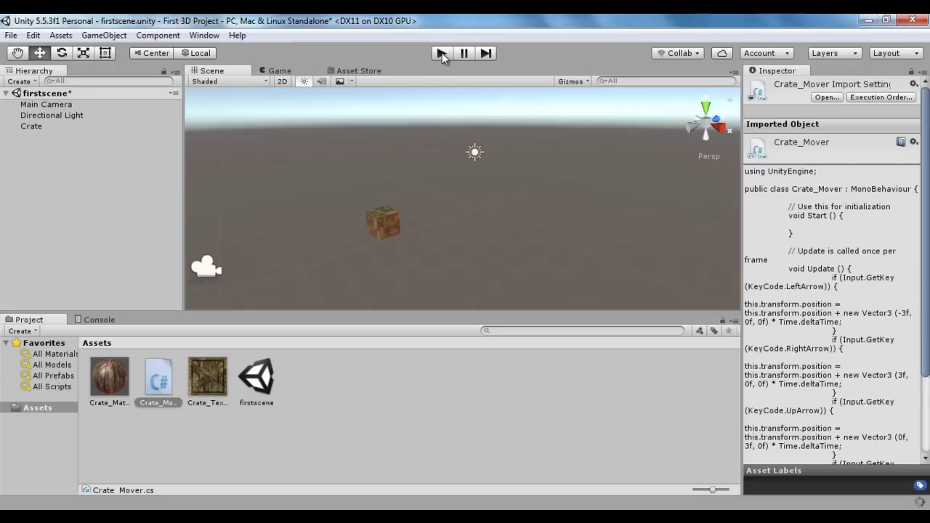
Play firstscene, test moving the crate left, right, up and down with the arrow keys, and stop playback
left_click(441, 53)
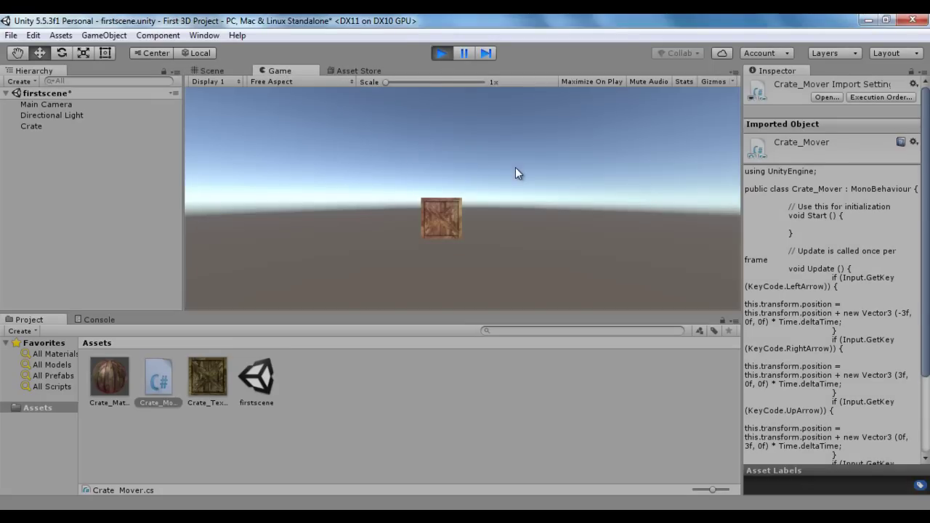
key("Left")
key("Right")
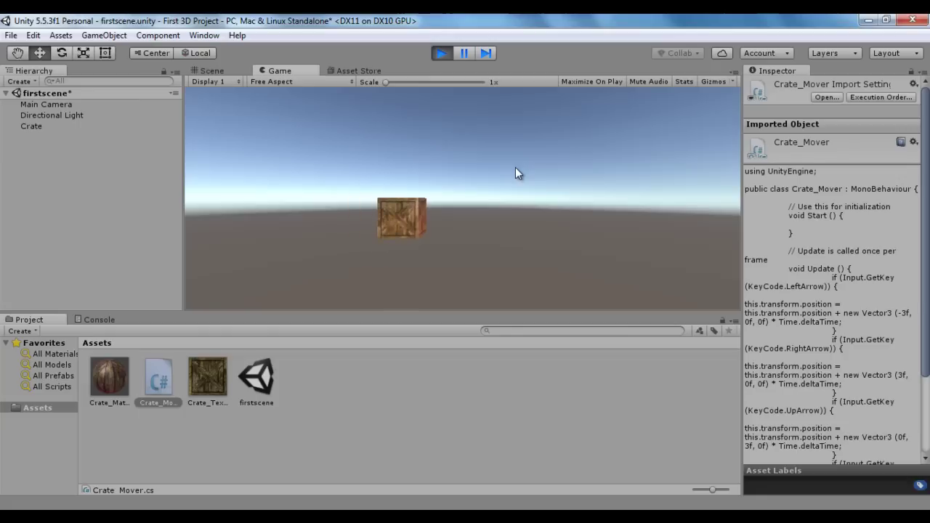
key("Right")
key("Up")
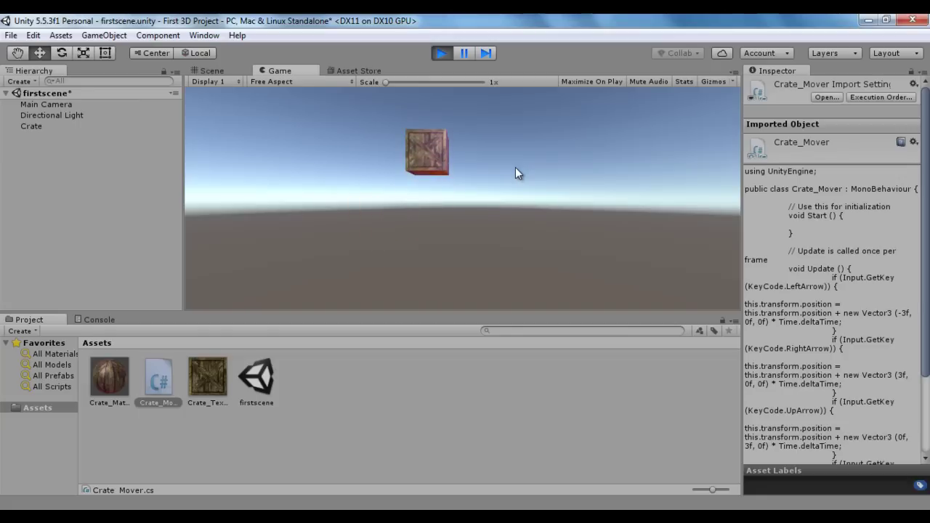
key("Down")
key("Down")
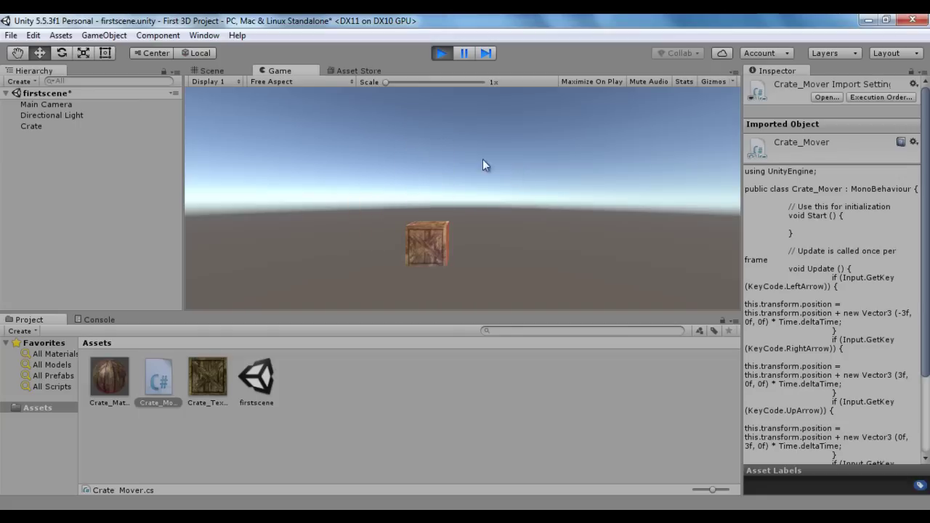
left_click(440, 54)
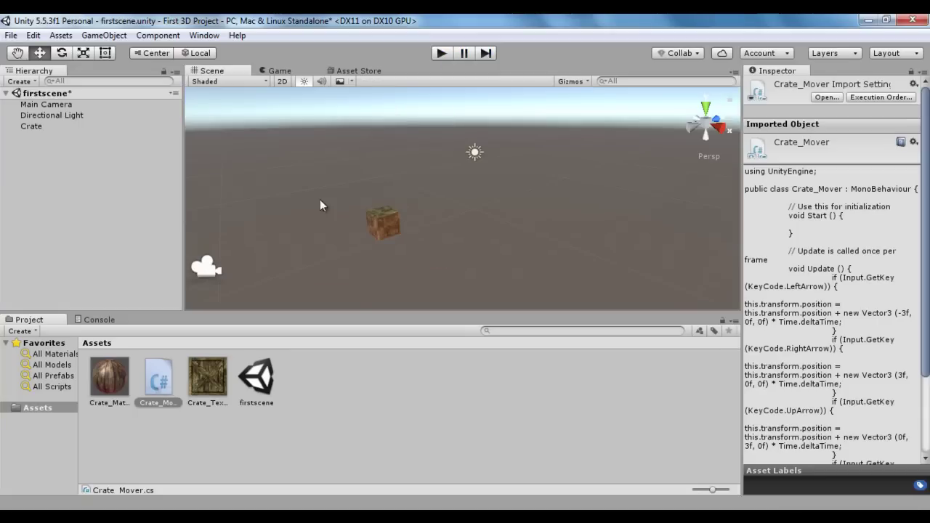
Select the Crate object and save firstscene
left_click(51, 127)
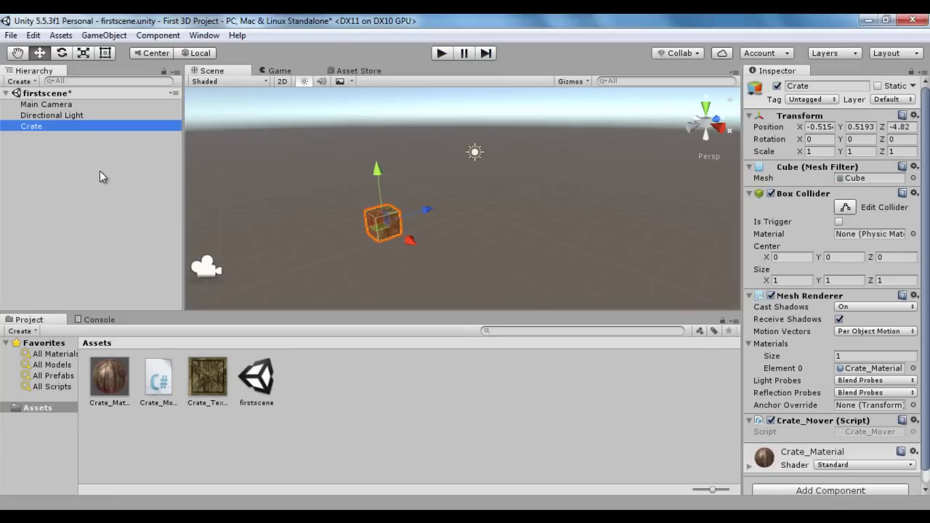
left_click(11, 35)
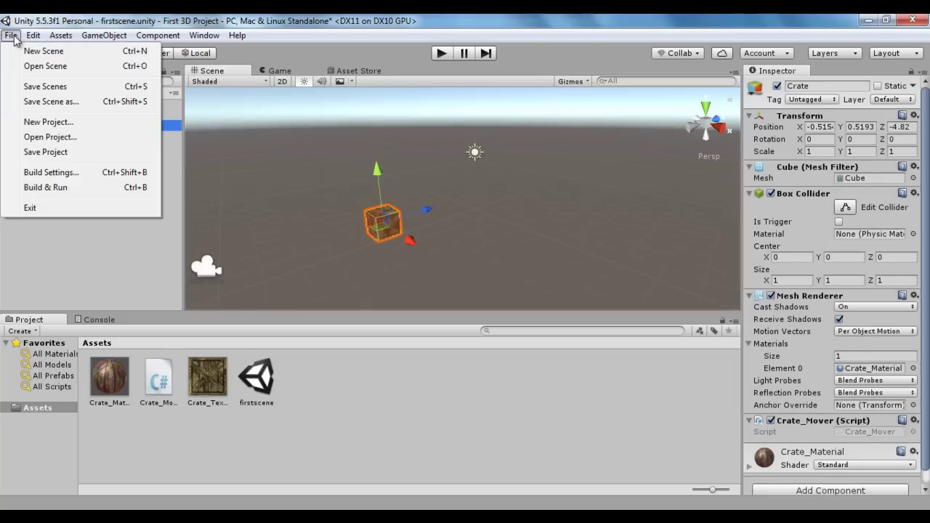
left_click(72, 88)
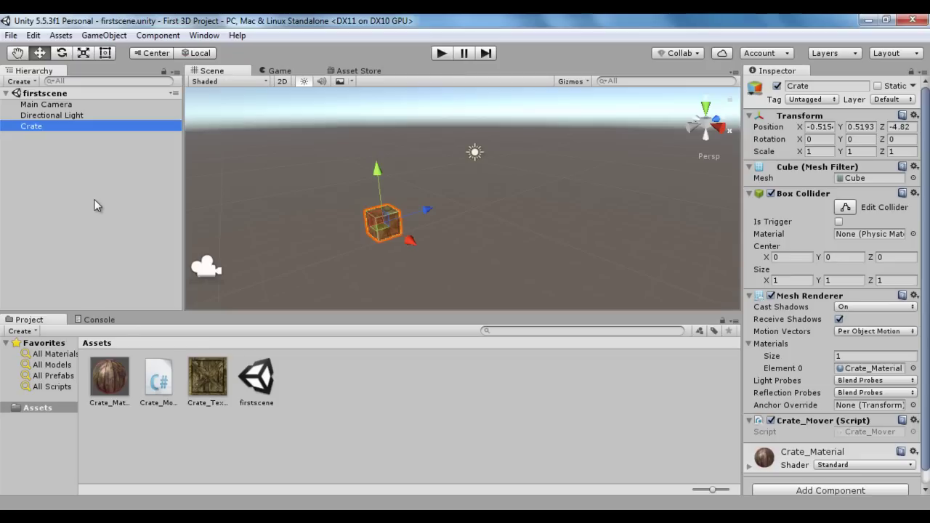
Create a new scene and save it in the Assets folder as secondscene
left_click(13, 34)
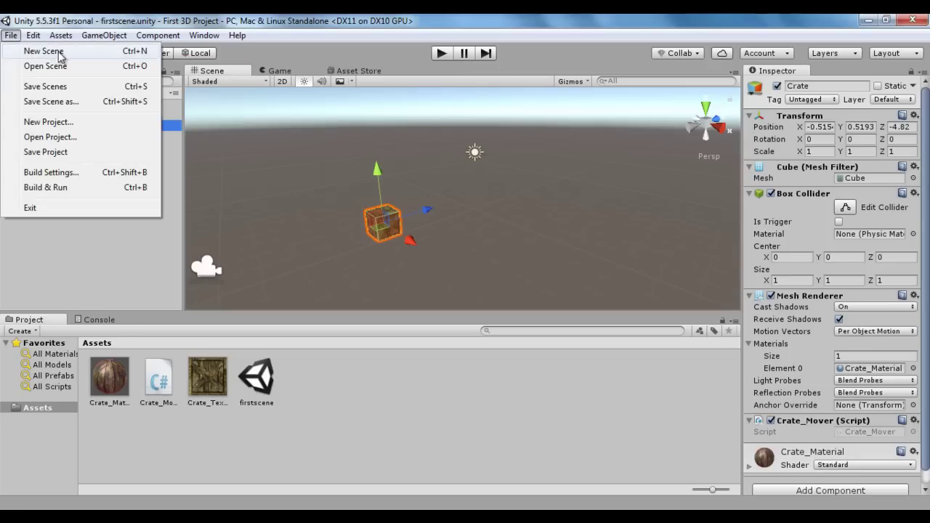
left_click(60, 50)
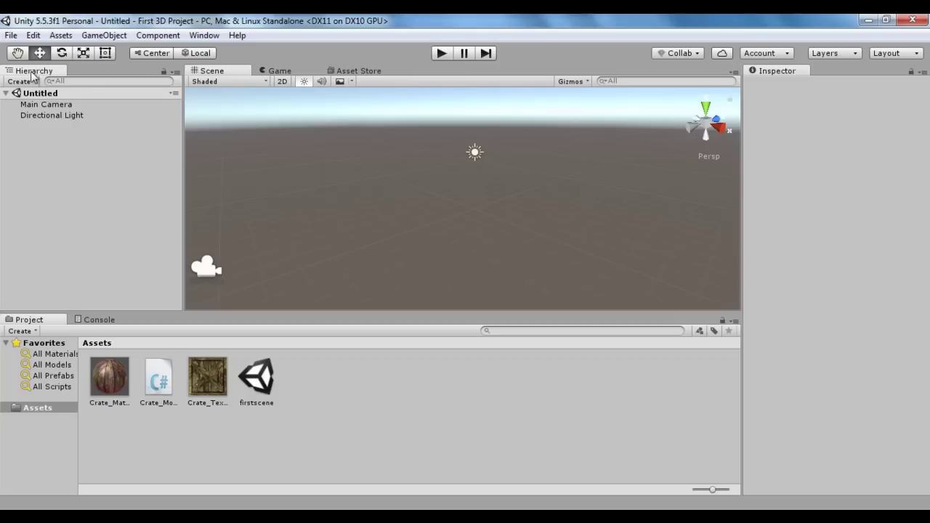
left_click(10, 34)
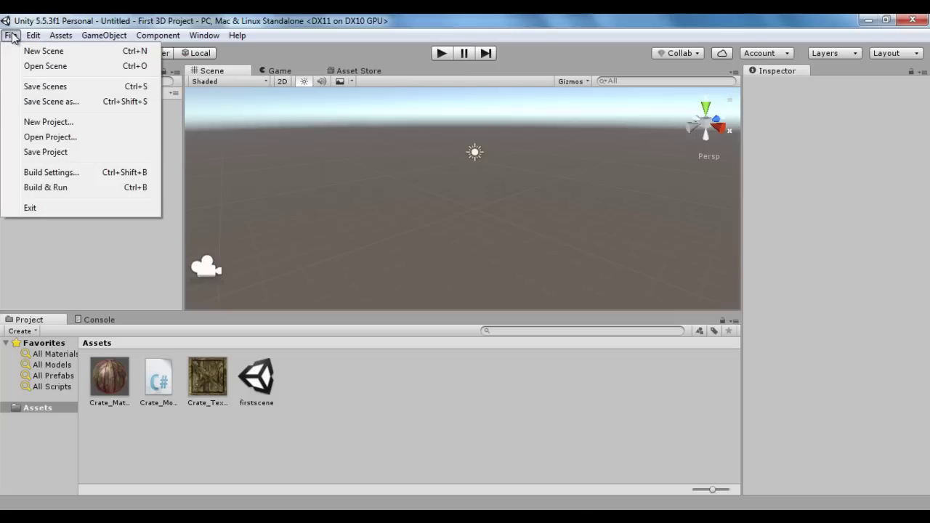
left_click(59, 101)
type("secondscene")
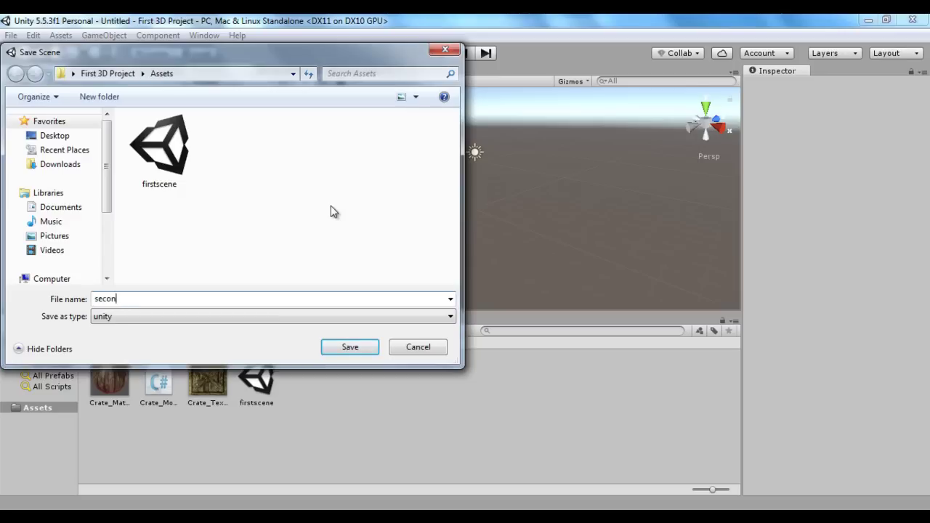
left_click(356, 350)
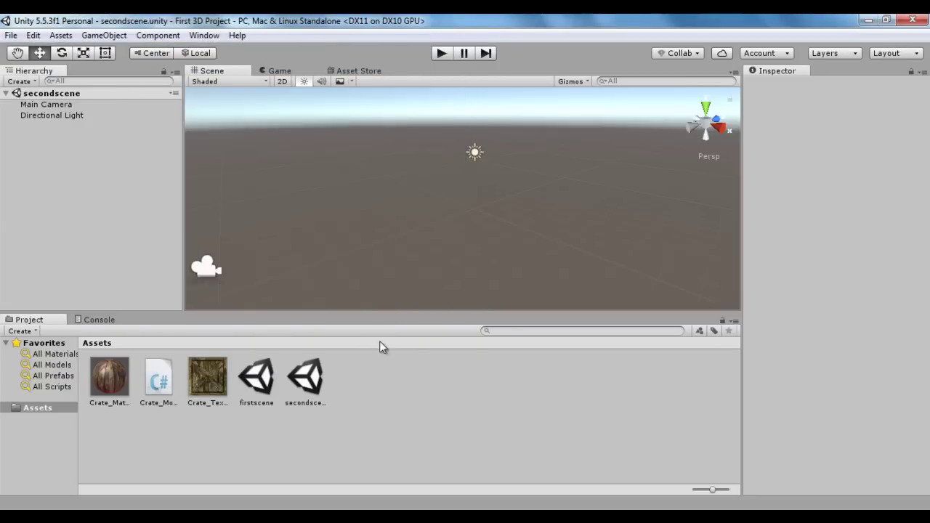
Reopen firstscene and create a prefab asset named Crate_Prefab
double_click(256, 380)
left_click(32, 127)
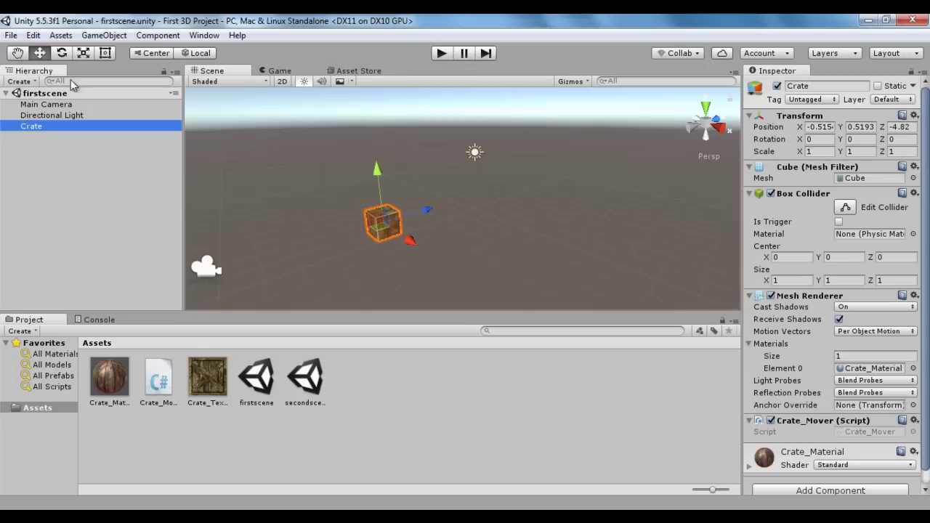
left_click(62, 36)
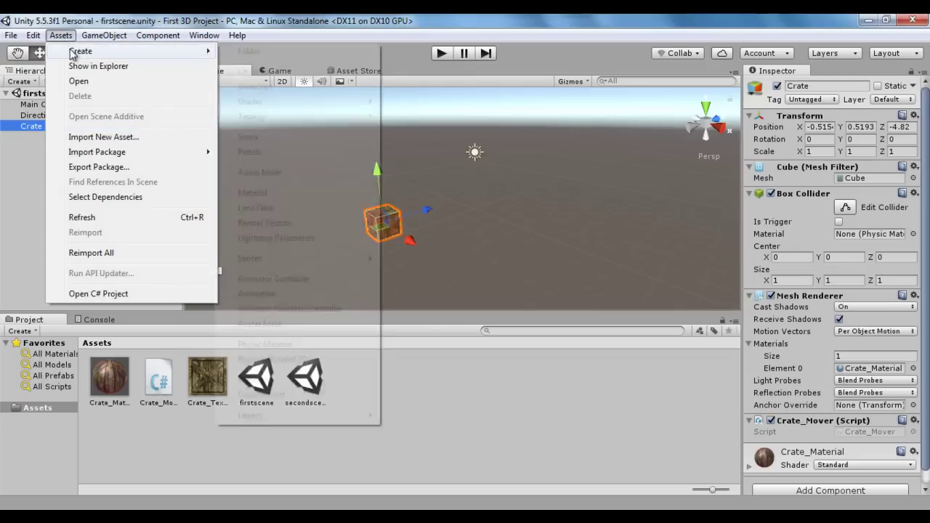
mouse_move(72, 51)
left_click(249, 151)
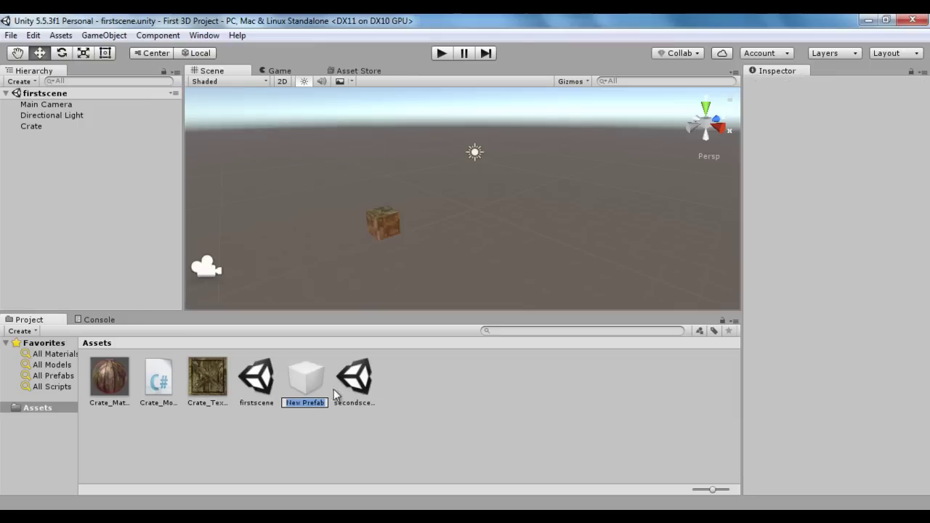
type("Cr")
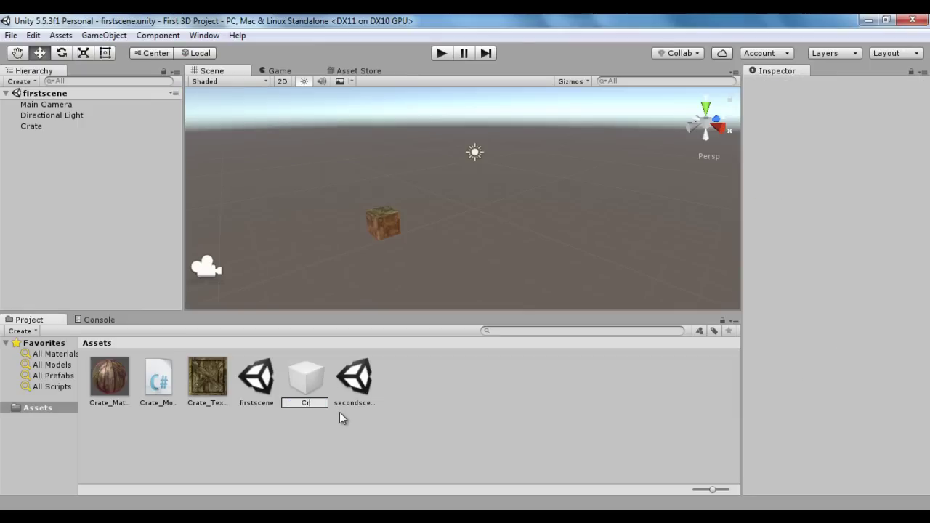
type("ate_Prefab")
key("Return")
Switch to the Word notes, review the definition of a prefab as a wrapper for a game object, and return to Unity
key("alt+Tab")
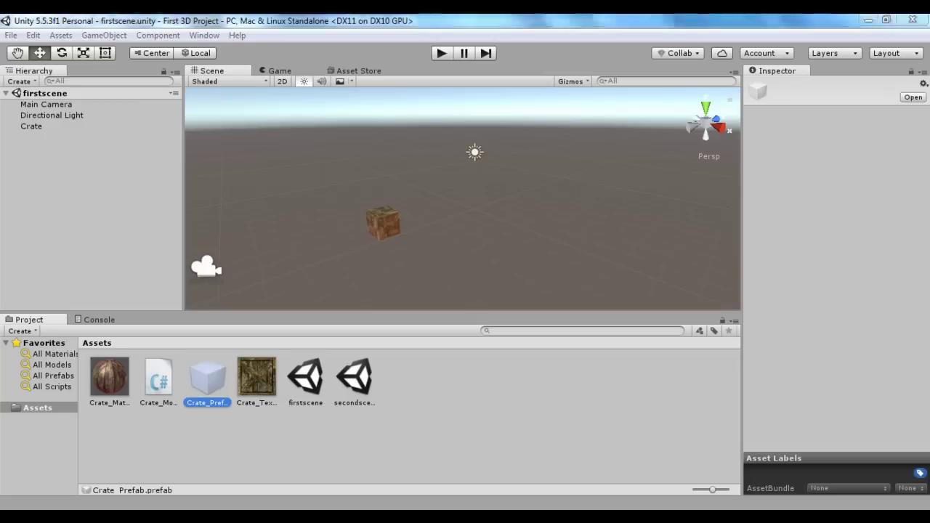
left_click_drag(179, 157, 389, 155)
left_click(339, 180)
left_click(174, 155)
left_click_drag(175, 156, 243, 155)
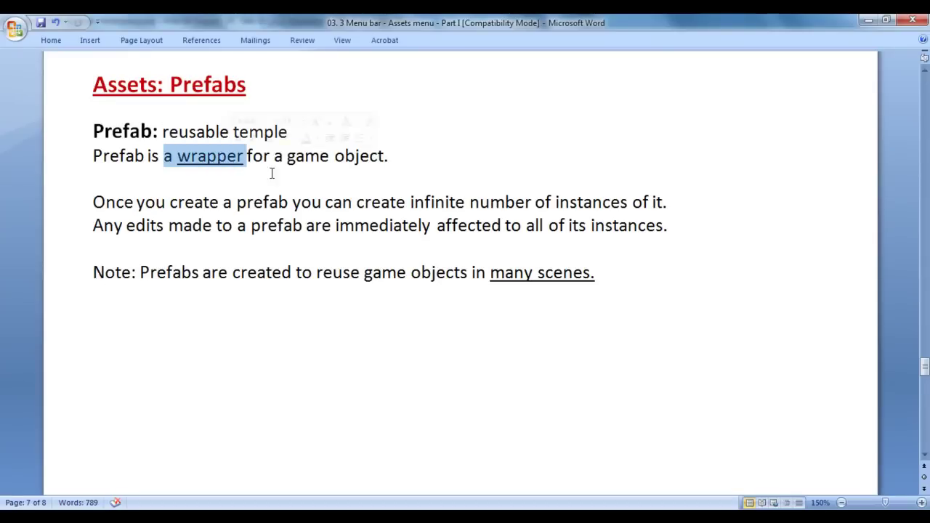
left_click(283, 176)
key("alt+Tab")
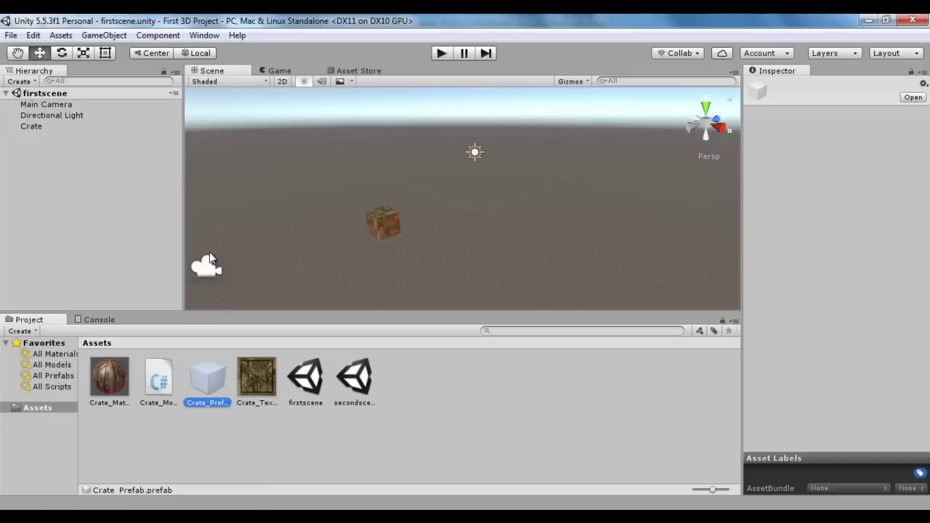
Assign the Crate object from the scene hierarchy to the empty Crate_Prefab asset
left_click(30, 127)
left_click_drag(30, 126, 184, 349)
left_click_drag(203, 383, 202, 382)
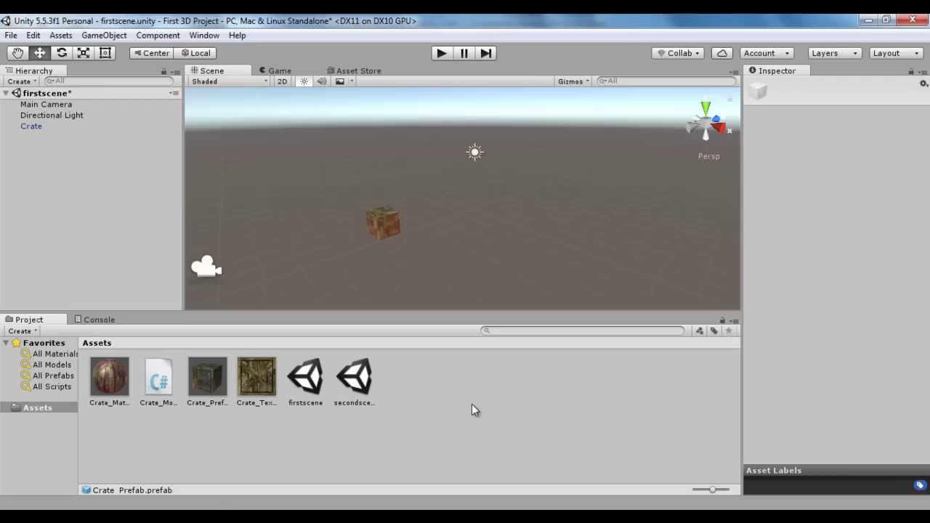
left_click(307, 479)
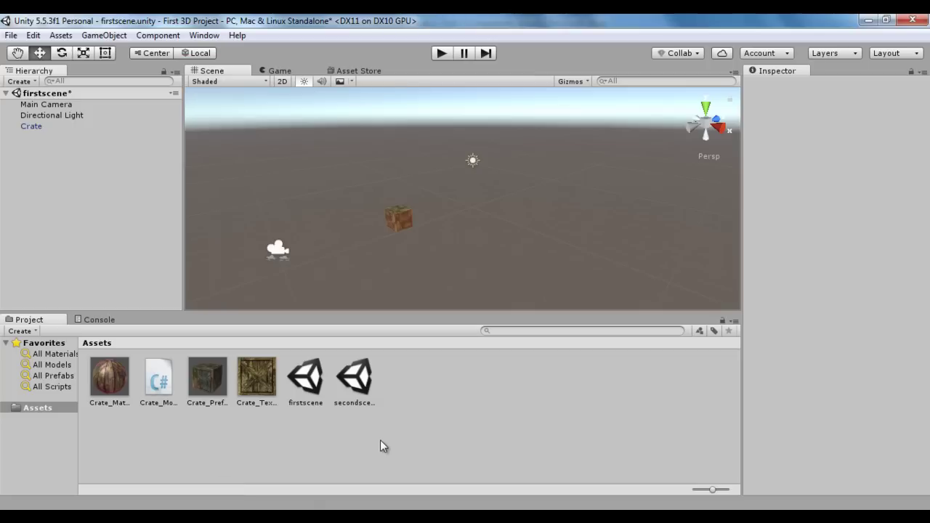
Open secondscene, saving the changes to firstscene, and add an instance of Crate_Prefab to its hierarchy
double_click(359, 385)
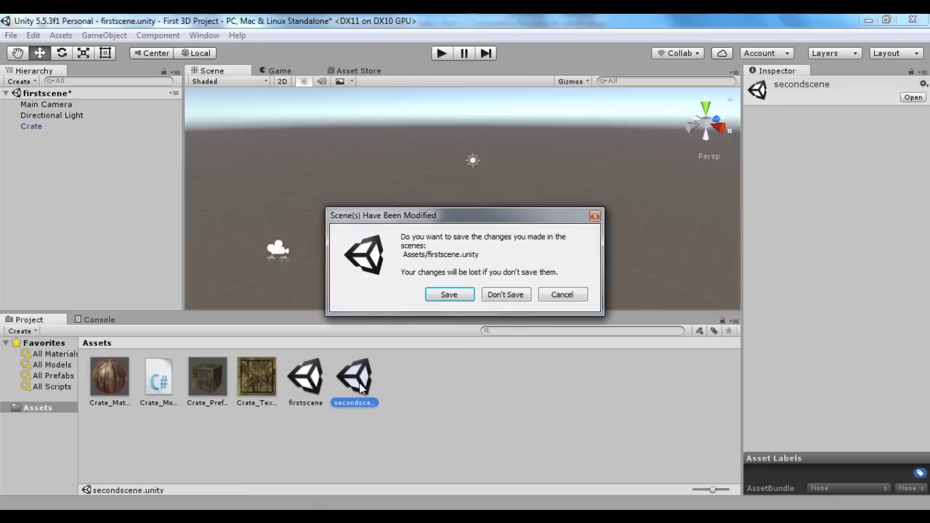
left_click(450, 294)
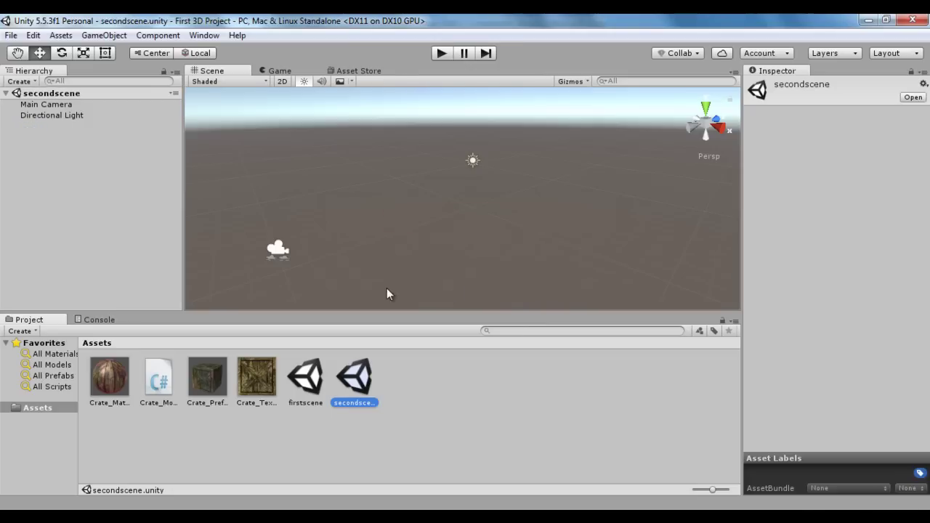
left_click(208, 386)
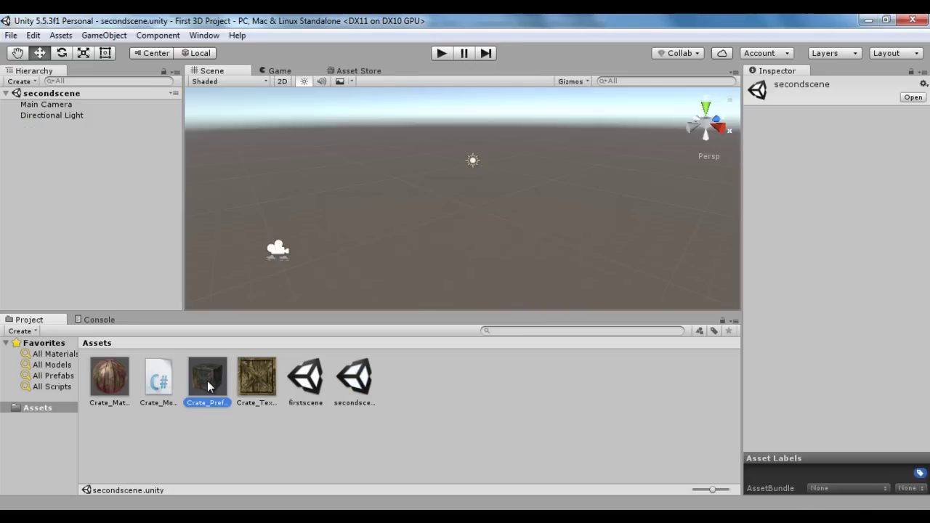
left_click_drag(208, 379, 88, 178)
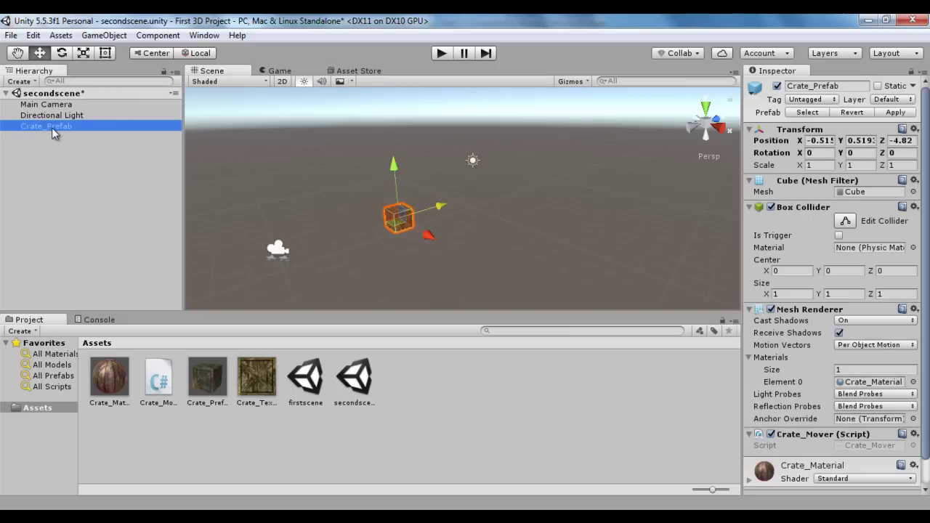
Rename the Crate_Prefab instance in secondscene's hierarchy as Crate
left_click(84, 131)
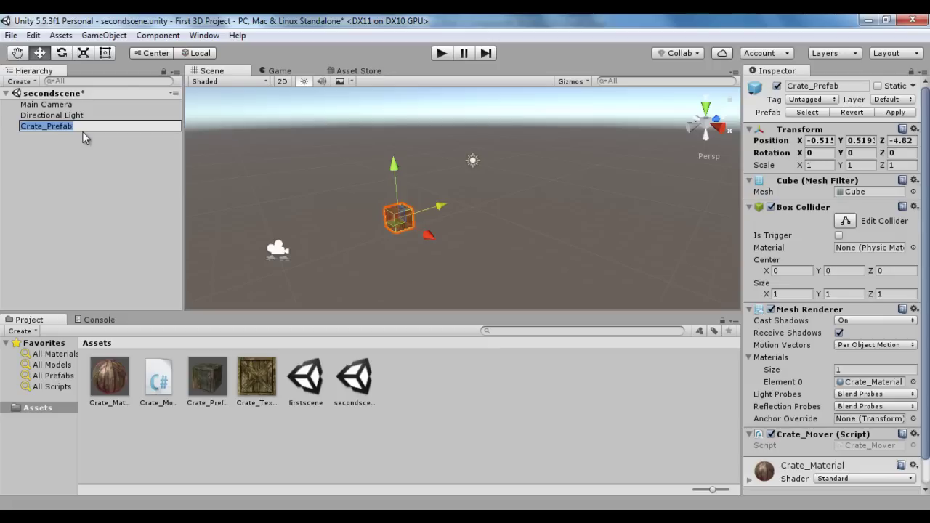
left_click(82, 126)
key("BackSpace")
key("BackSpace")
key("BackSpace")
key("BackSpace")
key("BackSpace")
key("BackSpace")
key("BackSpace")
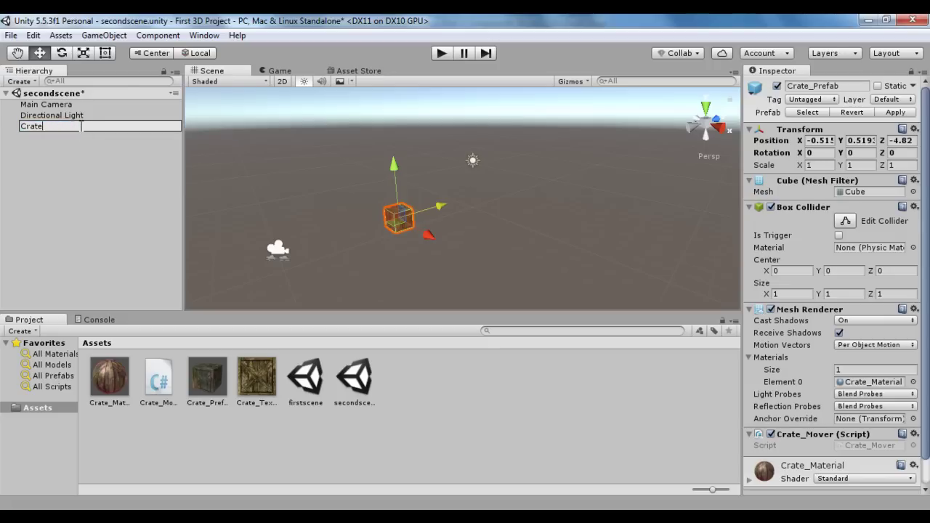
key("Return")
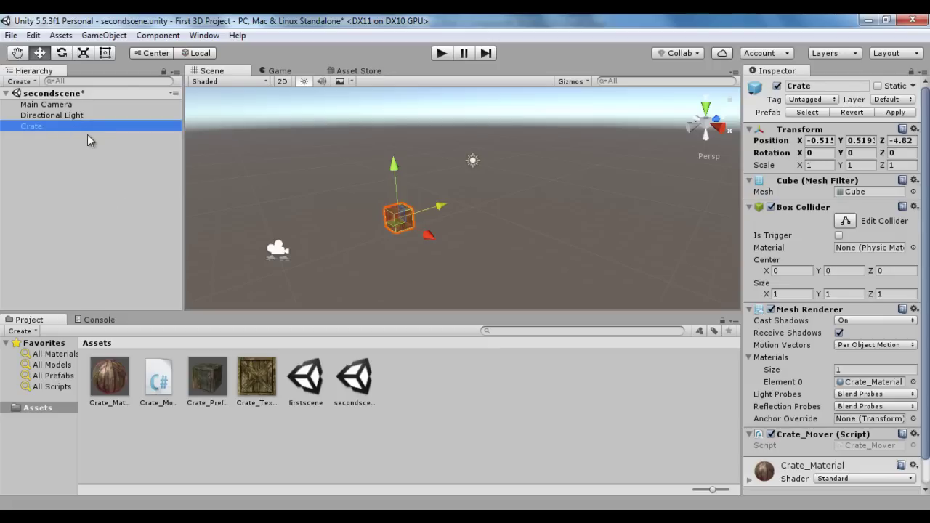
Play secondscene and test moving the prefab crate left, right, up and down with the arrow keys
left_click(442, 53)
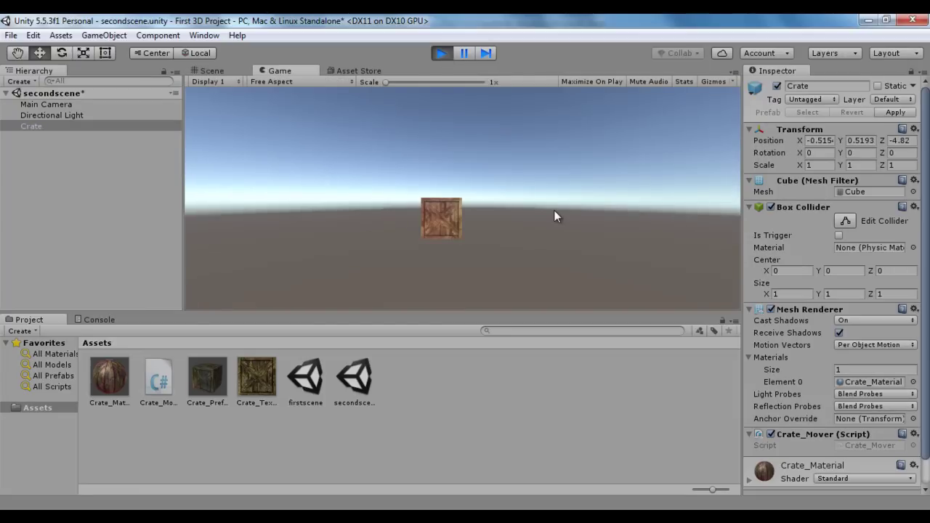
key("Left")
key("Right")
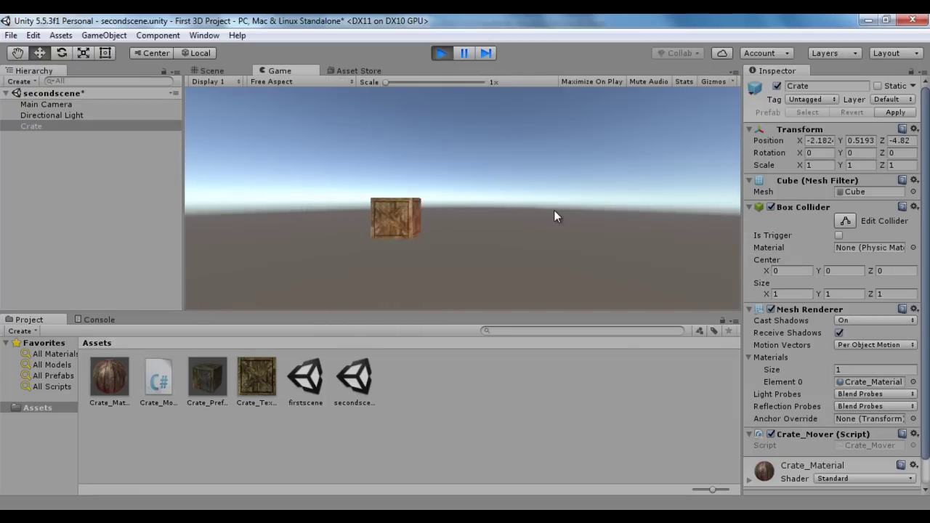
key("Up")
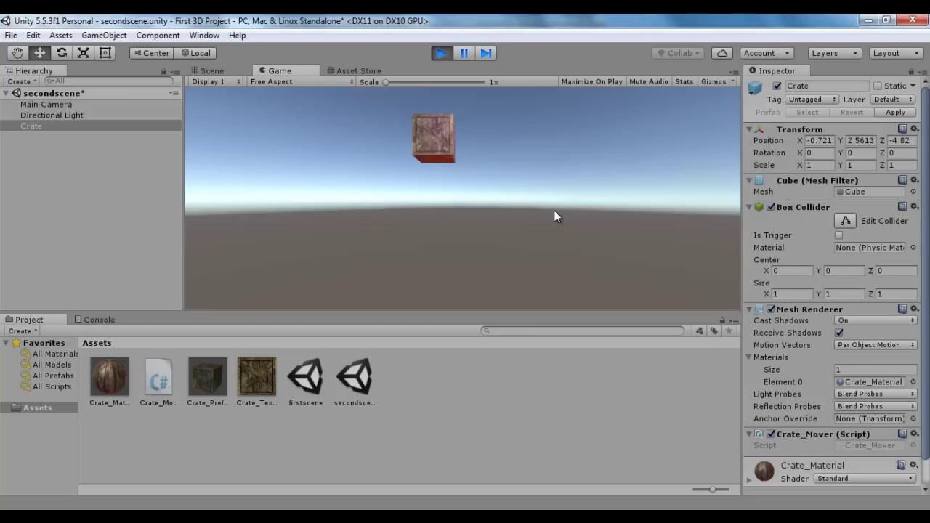
key("Down")
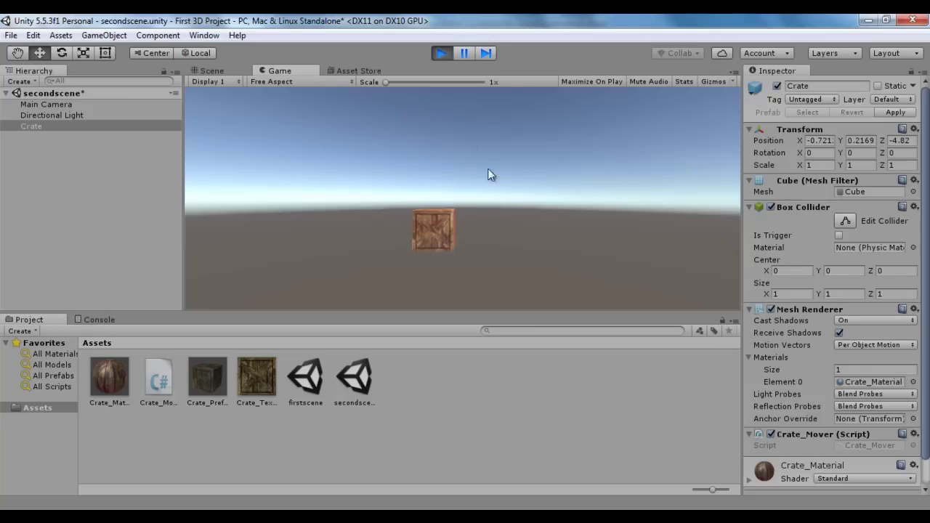
Stop playing secondscene and create a folder named Crate in the project's Assets
left_click(442, 53)
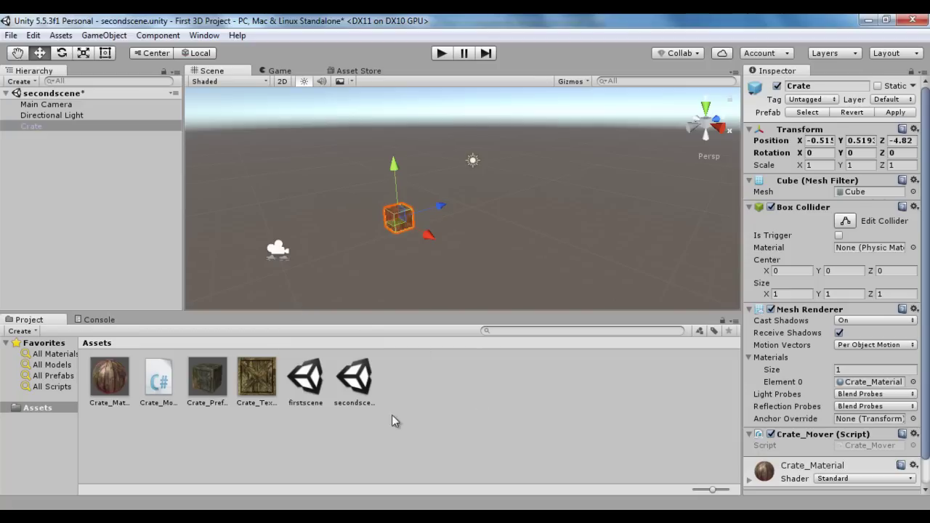
right_click(209, 441)
mouse_move(291, 194)
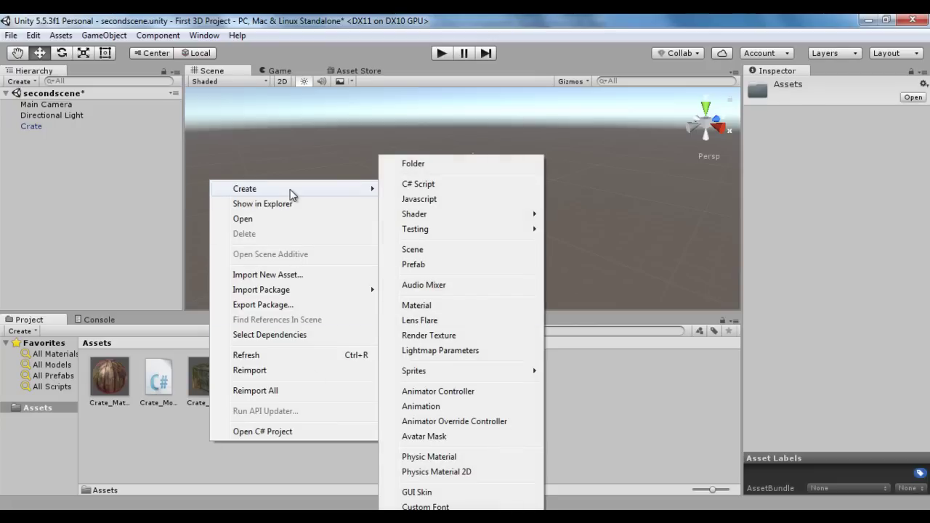
left_click(432, 164)
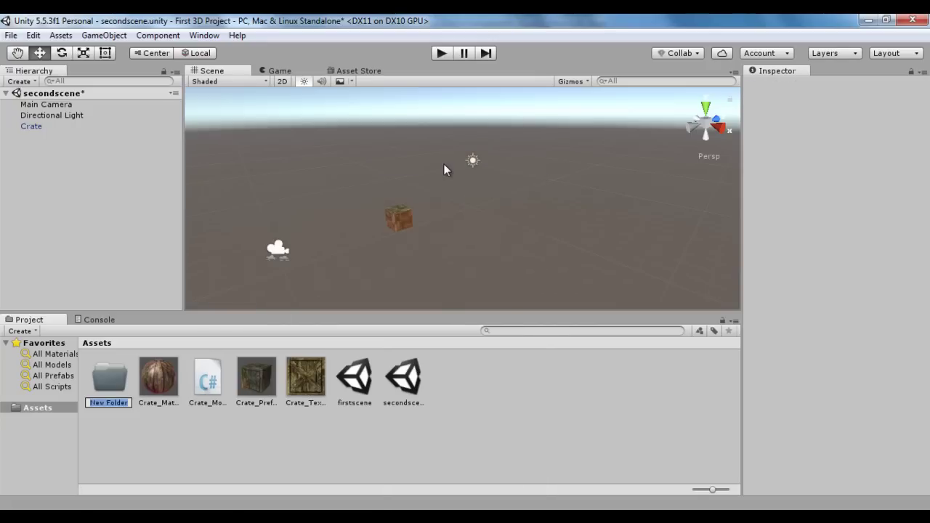
type("Crate")
key("Return")
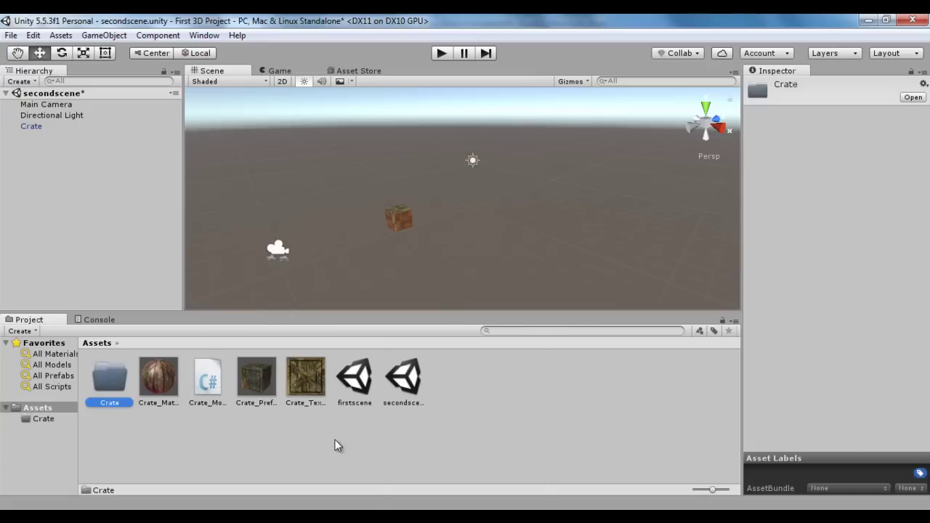
Move the crate's material, mover script, prefab and texture assets together into the Crate folder
left_click(306, 378)
left_click(158, 381, "shift")
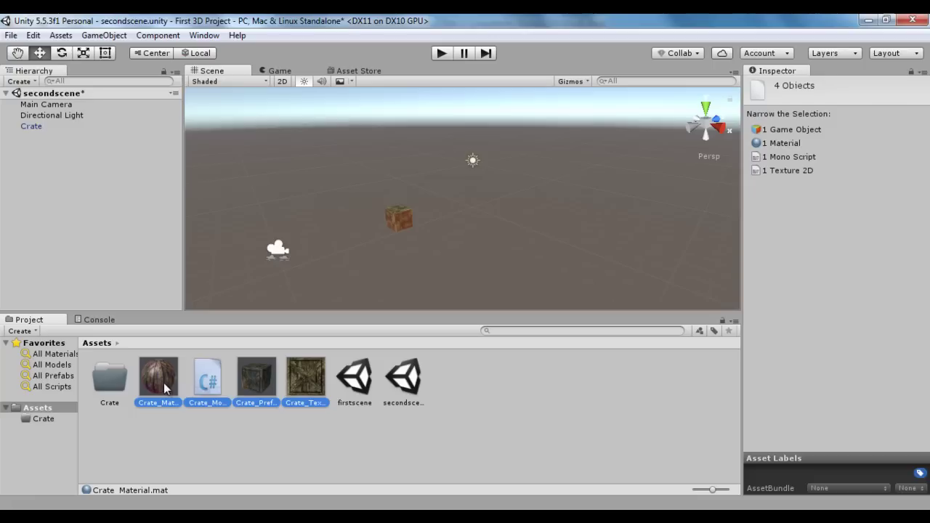
left_click_drag(164, 383, 110, 381)
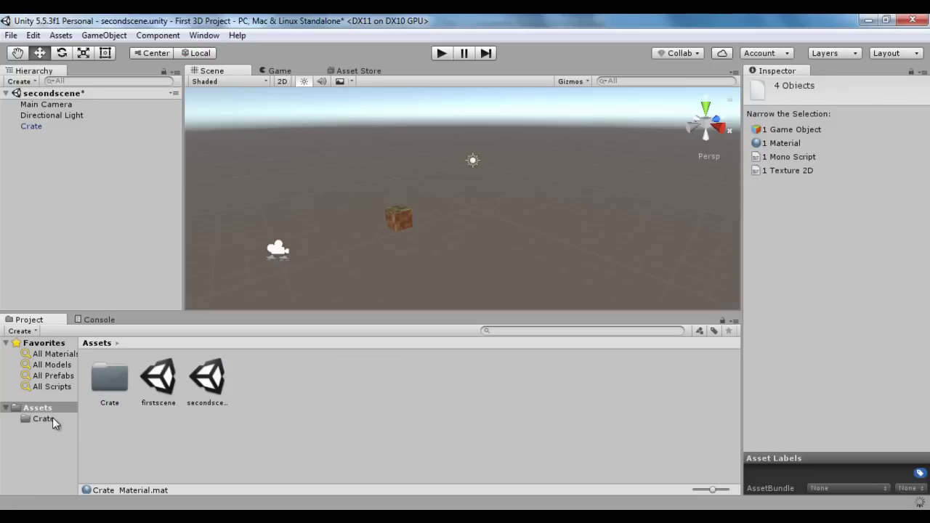
Open the Crate folder and inspect its prefab, texture, material and script assets, leaving none of them selected
left_click(53, 419)
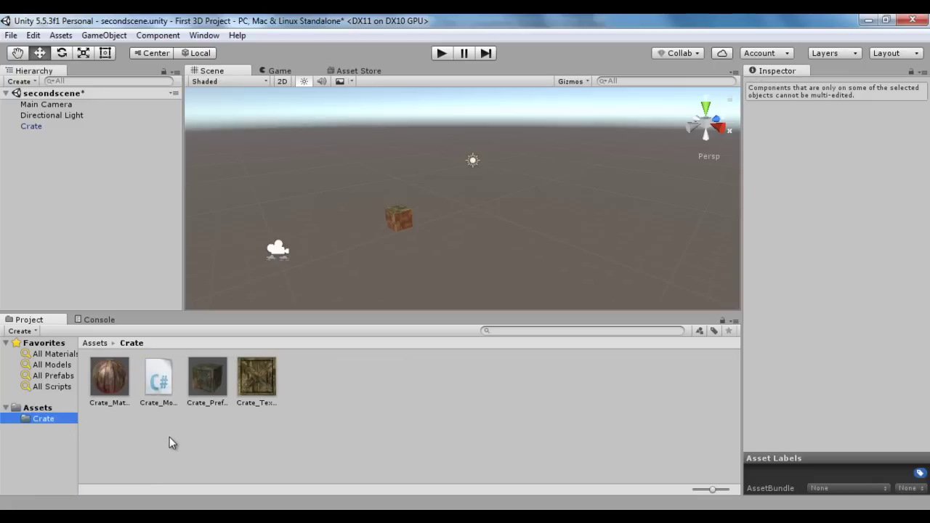
left_click(208, 381)
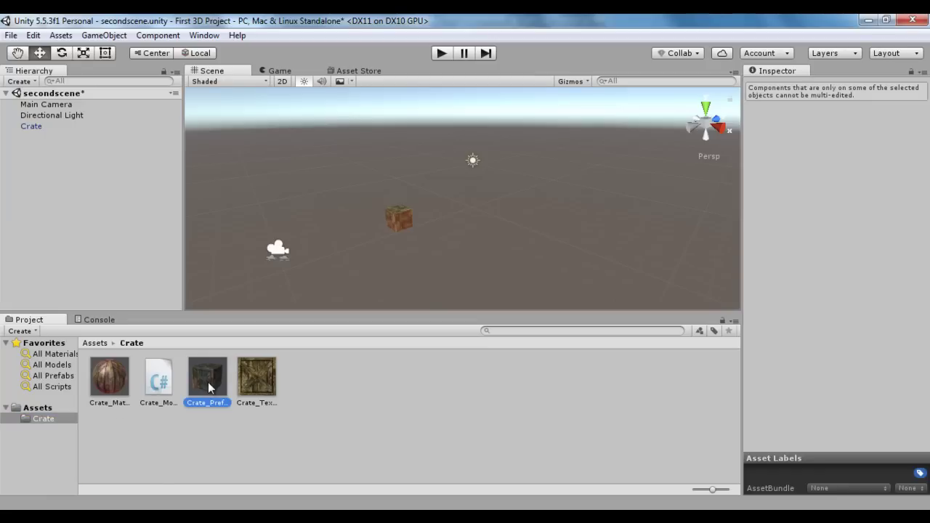
left_click(256, 378)
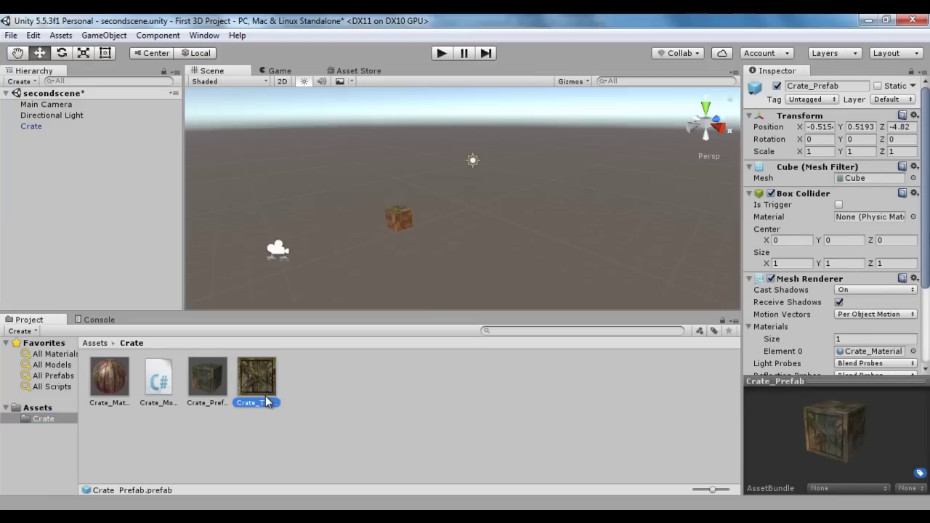
left_click(105, 392)
left_click(164, 401)
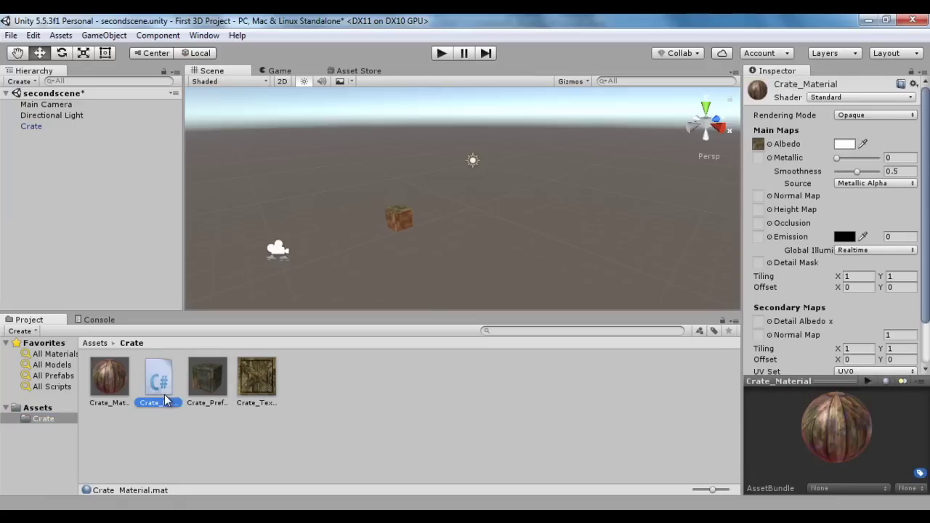
left_click(246, 447)
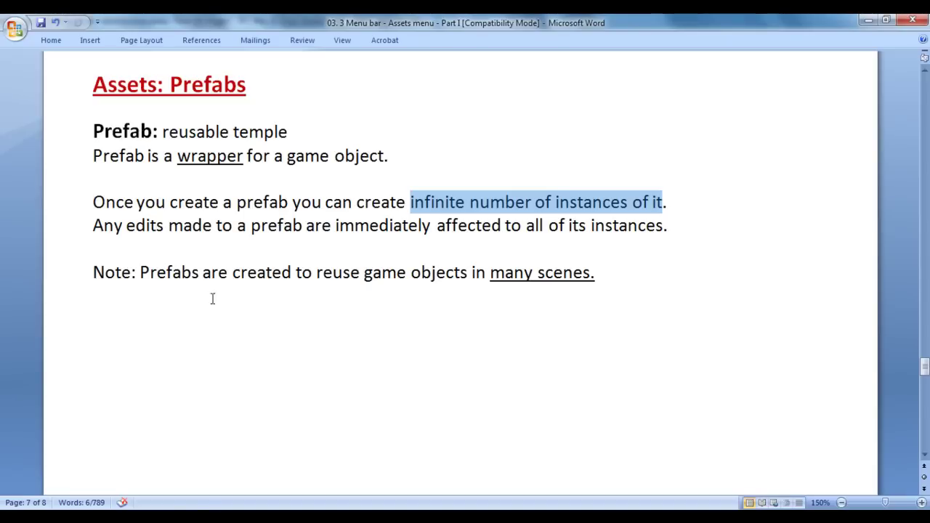
Highlight the beginning of the note about reusing game objects in the Word document, clear the selection, and minimize Word and Unity
left_click_drag(141, 274, 295, 273)
left_click(346, 291)
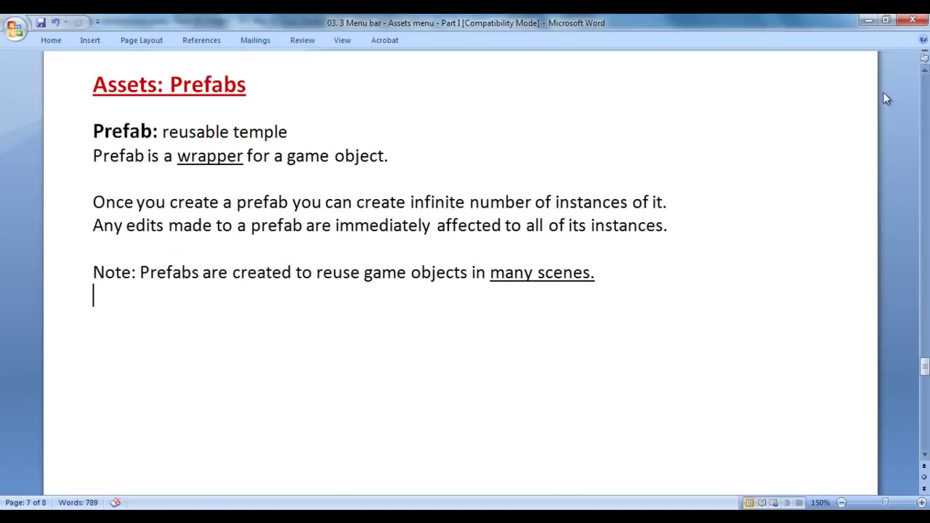
left_click(870, 22)
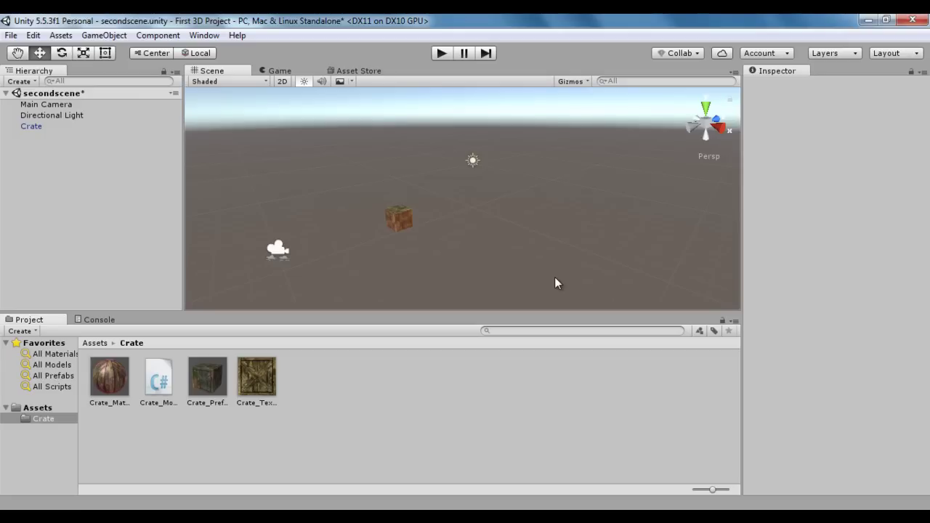
left_click(868, 20)
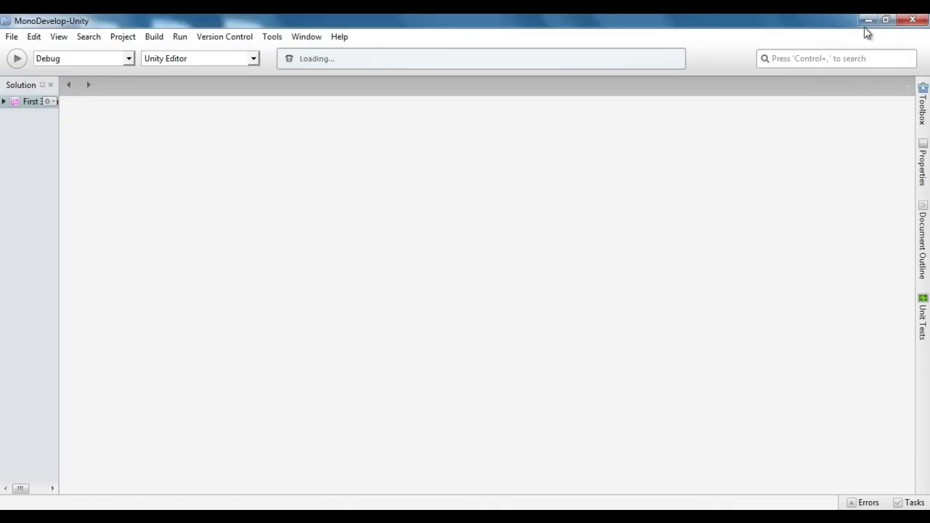